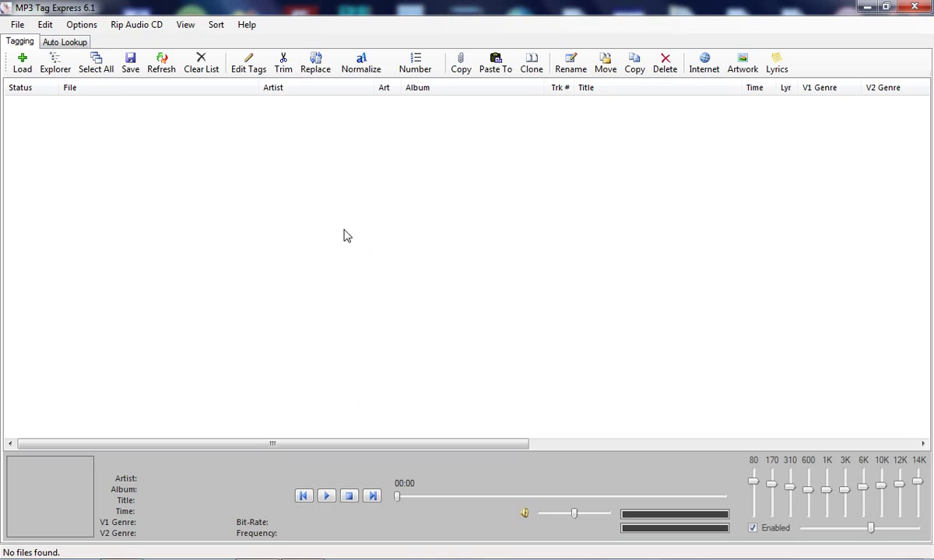
Step: Load all audio files from the Aerosmith folder under C:\Audio into the tagging list
click(52, 68)
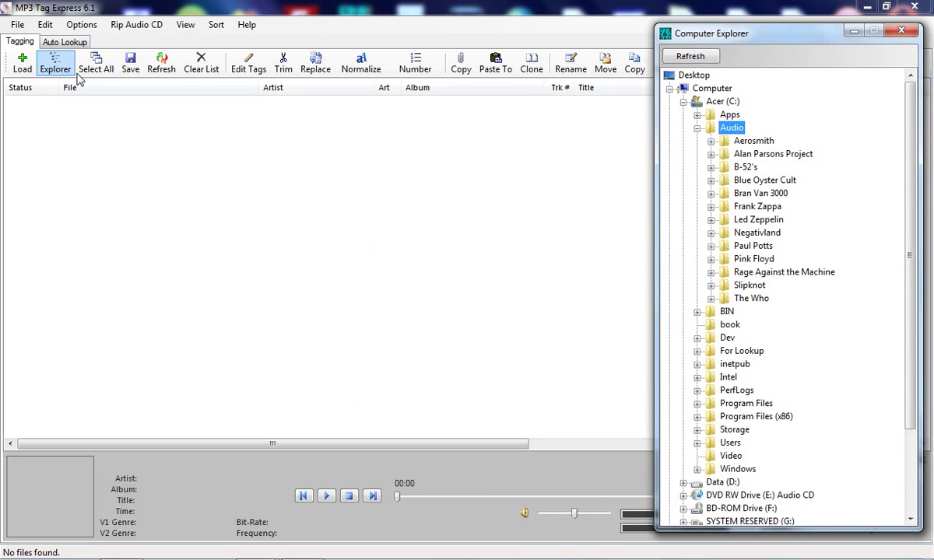
click(711, 142)
click(753, 144)
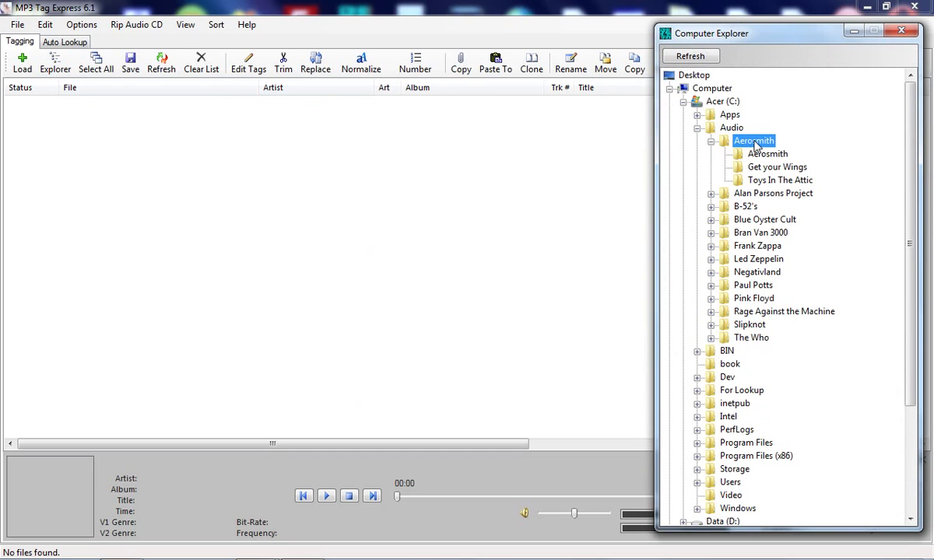
right_click(754, 145)
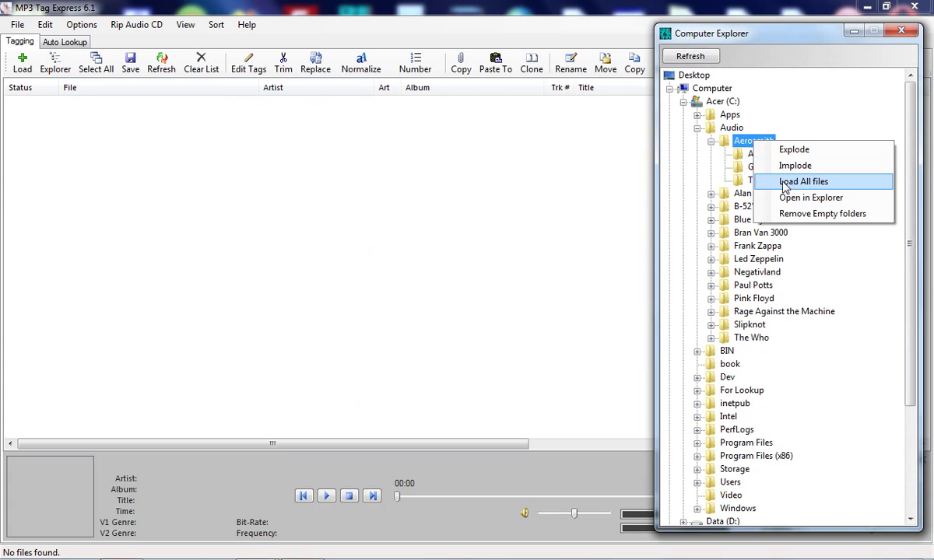
click(782, 182)
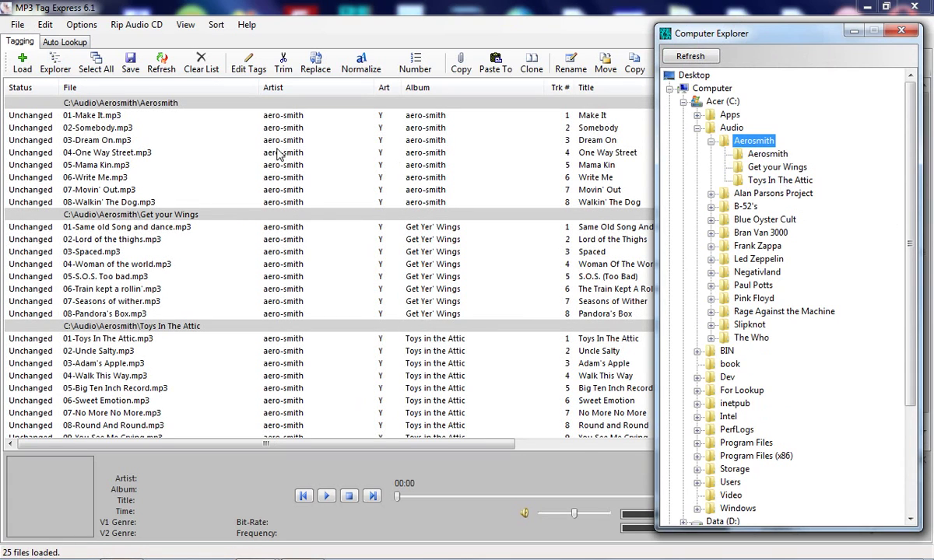
click(293, 117)
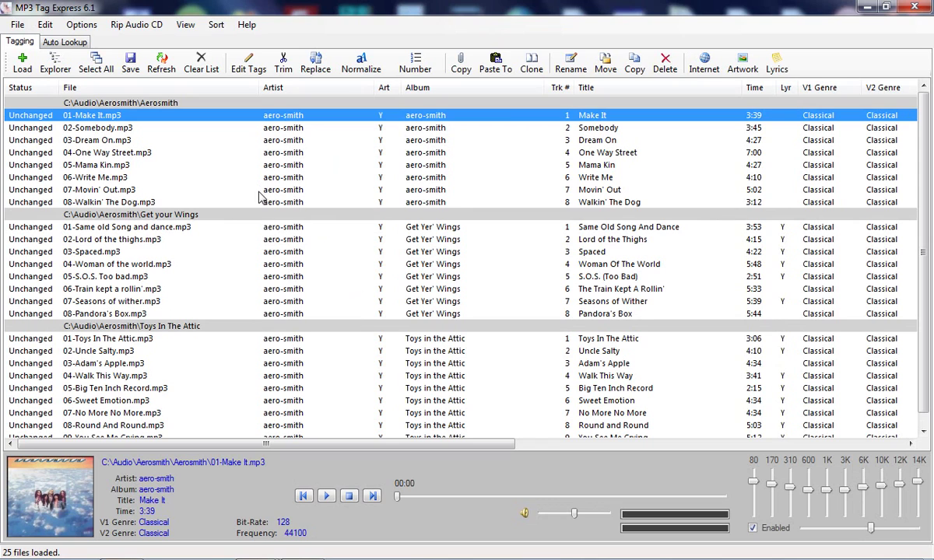
click(107, 74)
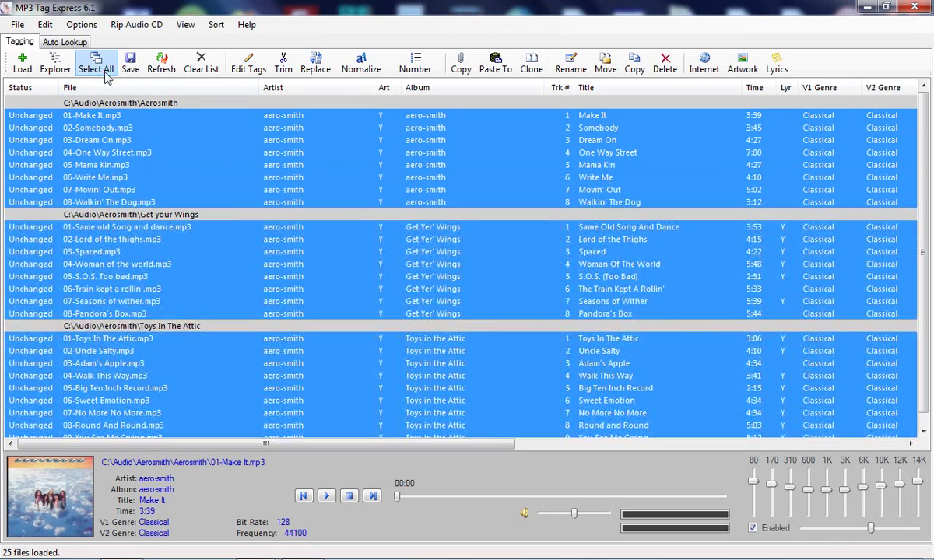
click(247, 70)
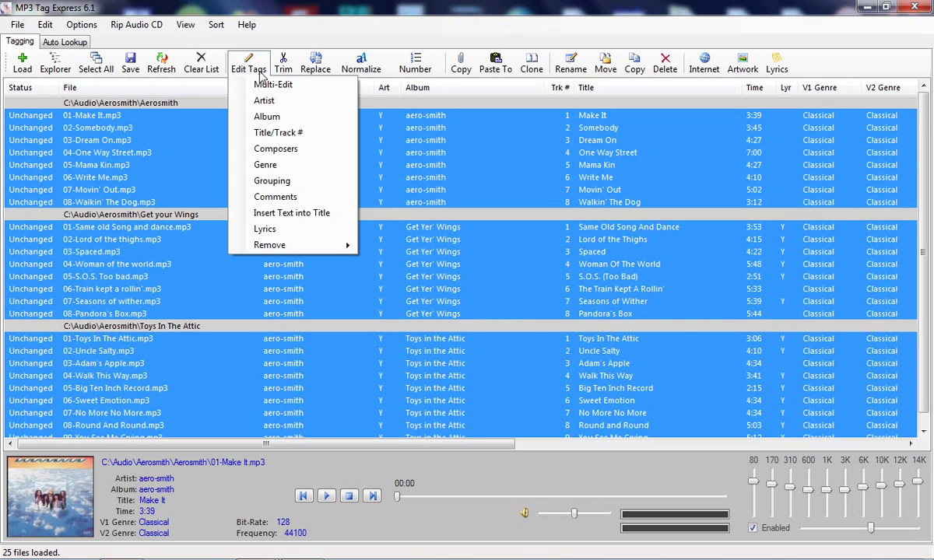
click(272, 85)
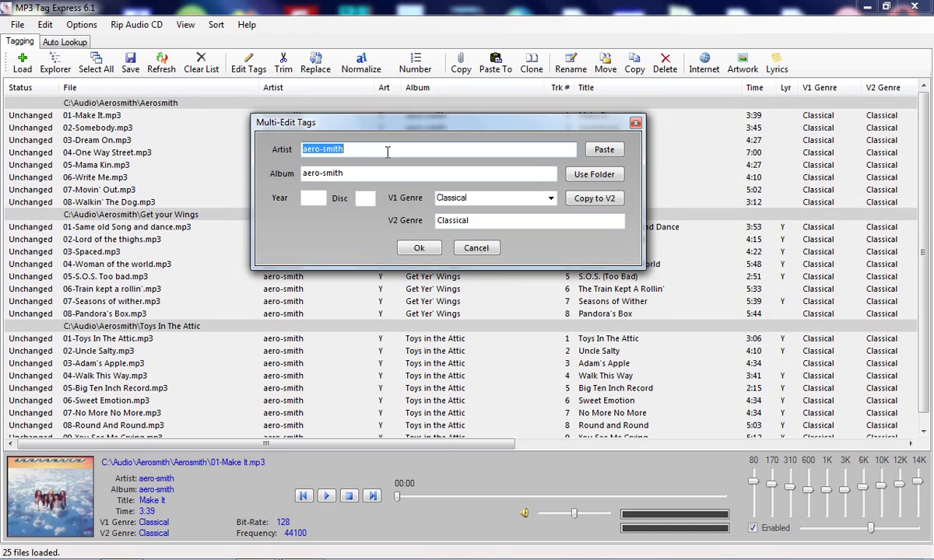
click(470, 247)
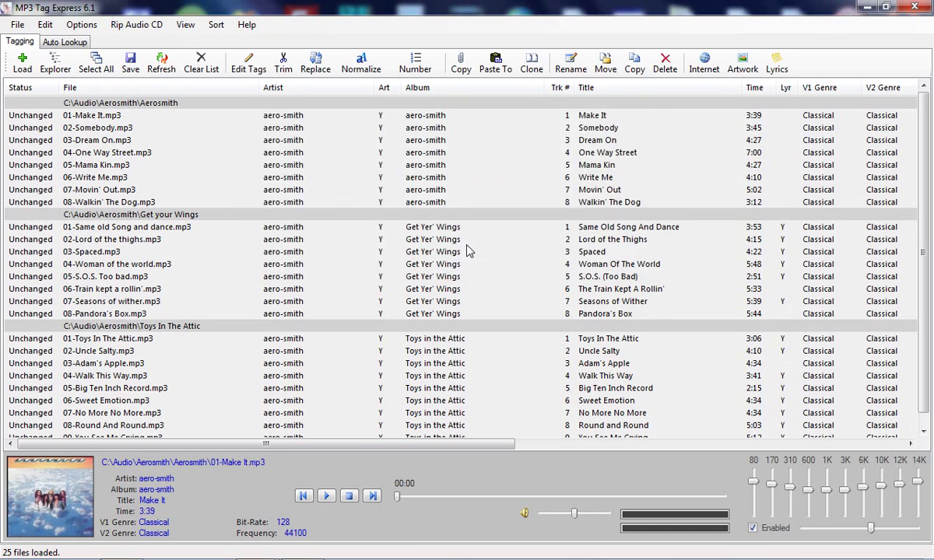
Step: Set the artist tag of all loaded files to "Aerosmith"
key(ctrl+a)
click(261, 64)
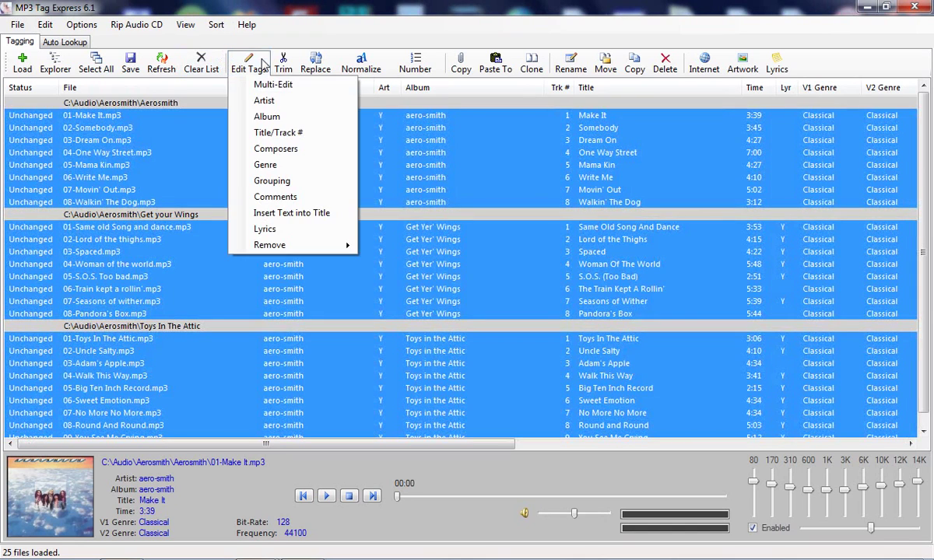
click(264, 100)
click(424, 166)
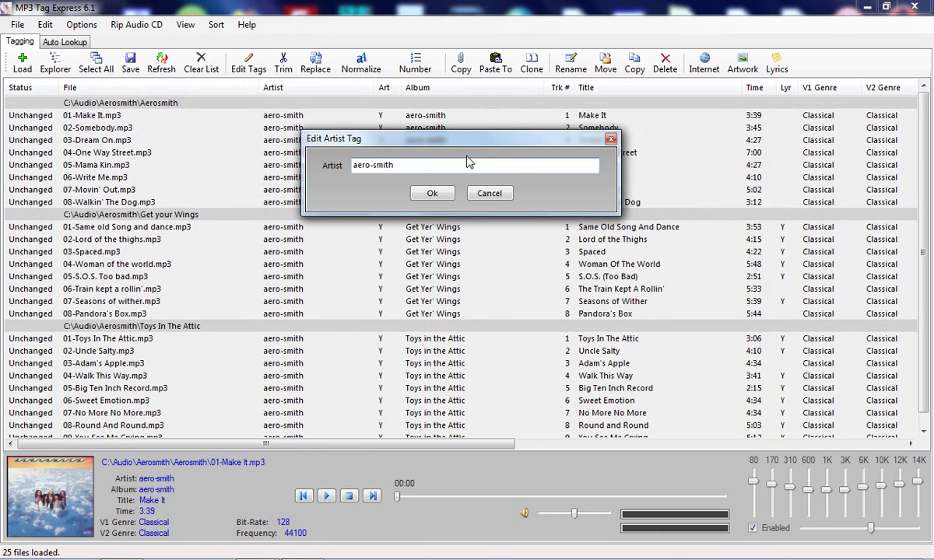
key(Delete)
text(A)
key(Delete)
click(440, 194)
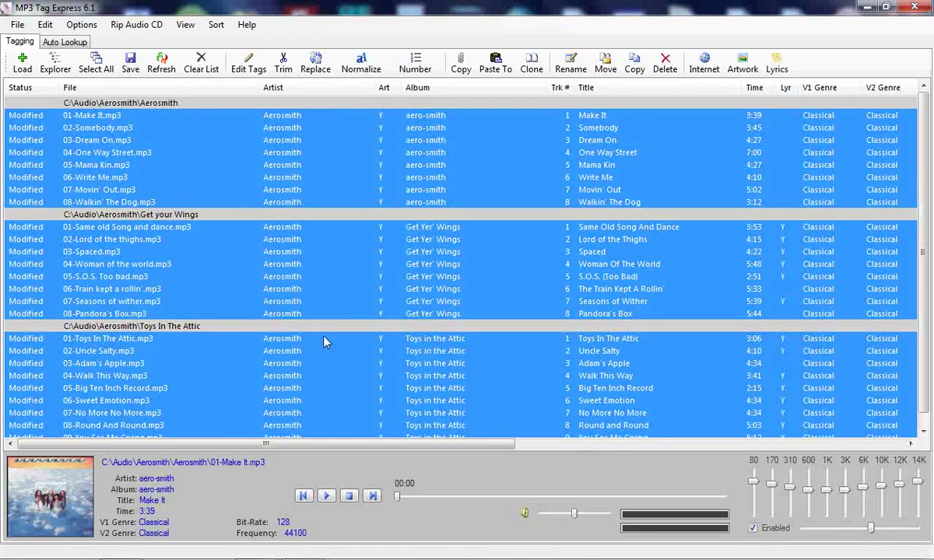
Step: For the eight tracks in the Aerosmith\Aerosmith folder, enter "Aerosmith" as the album and 1973 as the year in Multi-Edit
scroll(335, 312, down, 1)
scroll(346, 292, up, 1)
click(310, 116)
shift+click(302, 203)
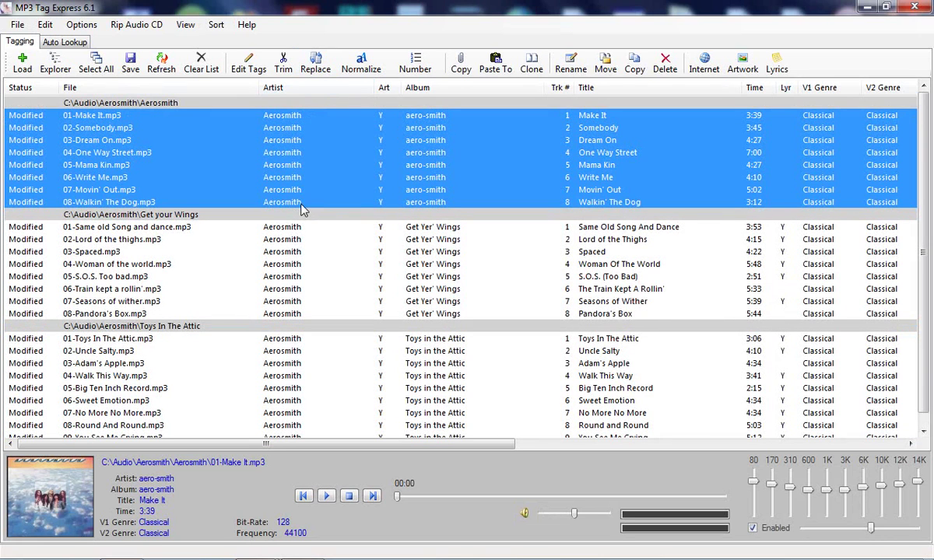
click(249, 62)
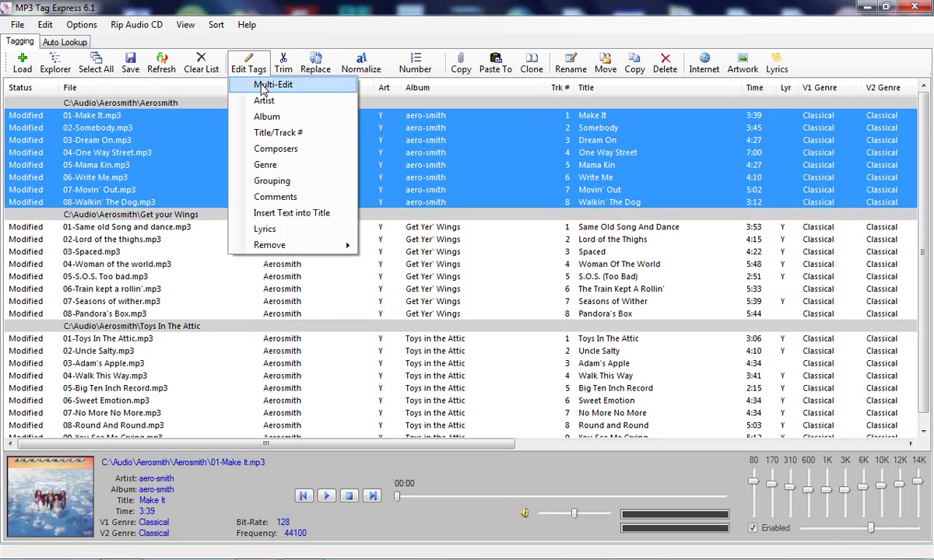
click(262, 84)
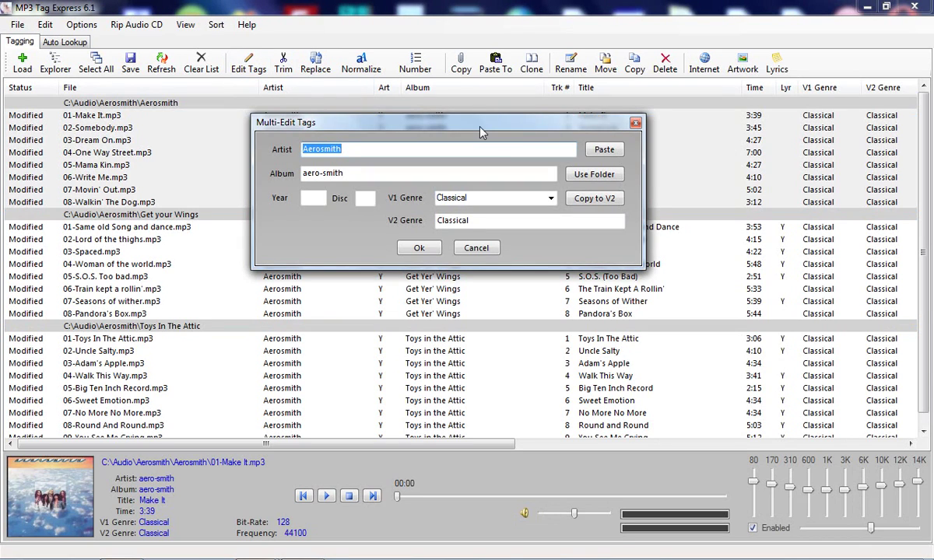
click(377, 173)
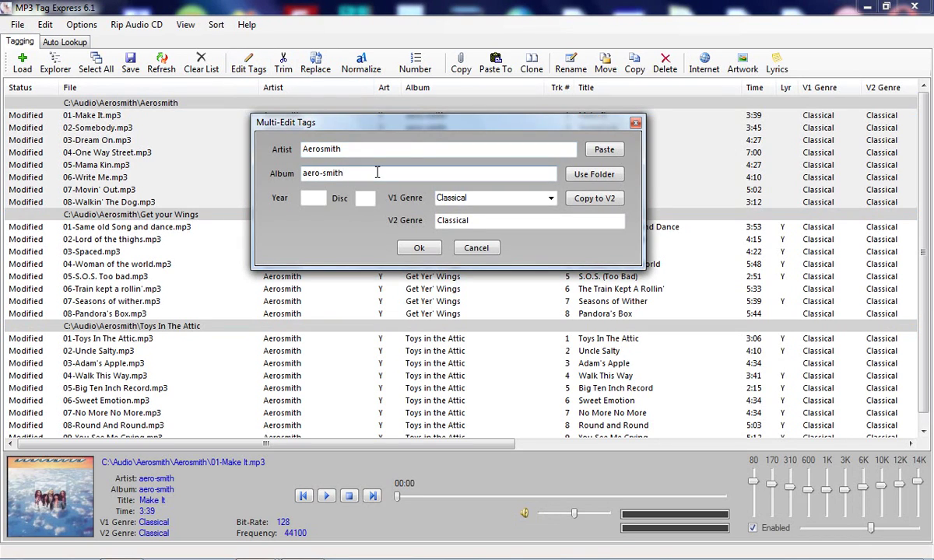
key(Delete)
text(A)
key(Delete)
click(311, 199)
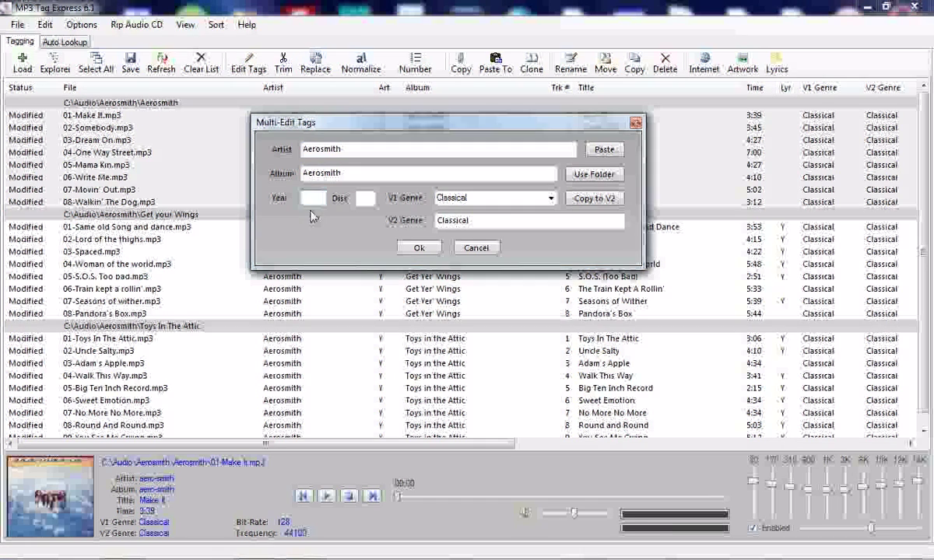
text(1973)
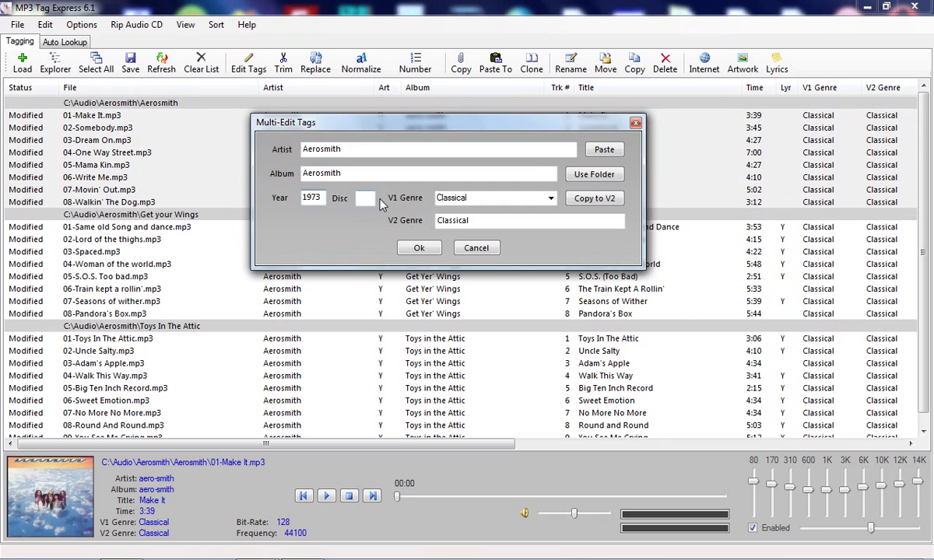
Step: Set the V1 genre of these tracks to Rock, copy it to the V2 genre, and apply the tag edits
click(508, 198)
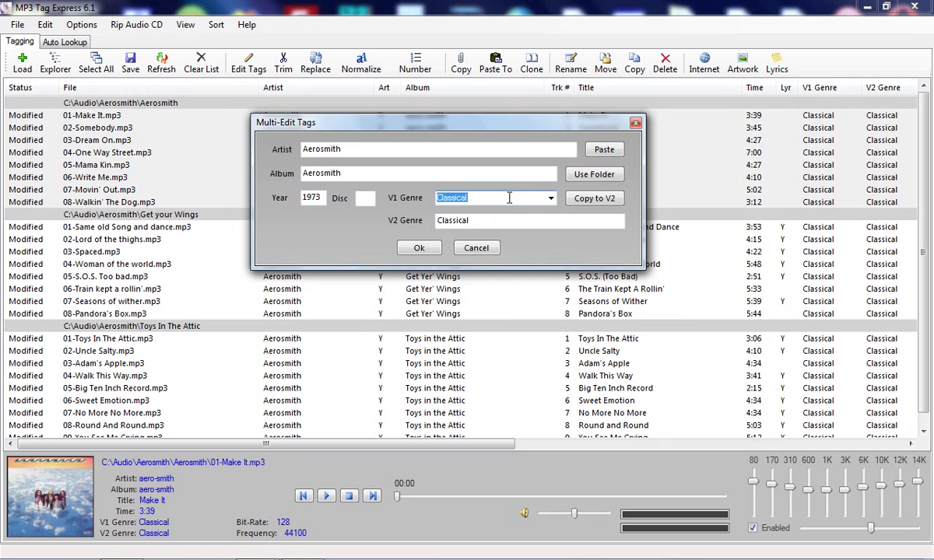
text(Rock)
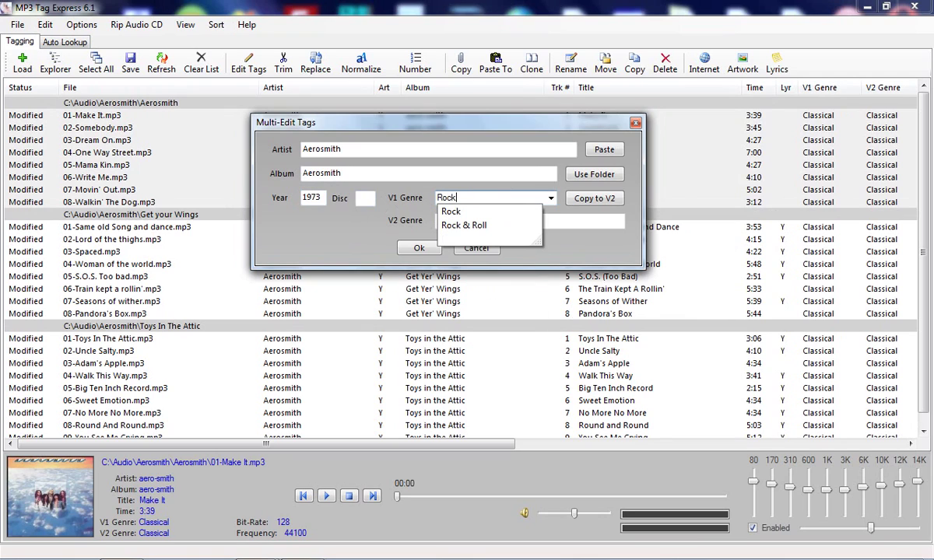
click(476, 213)
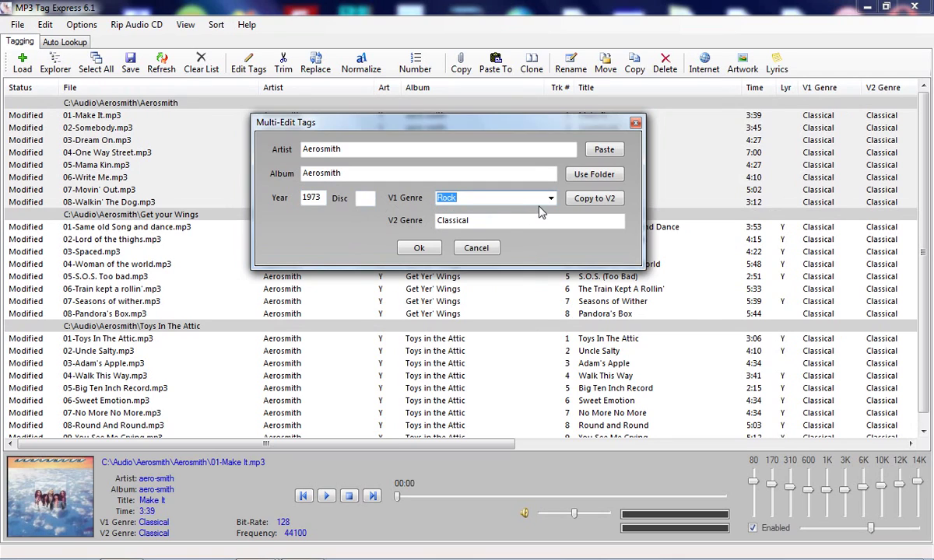
click(594, 200)
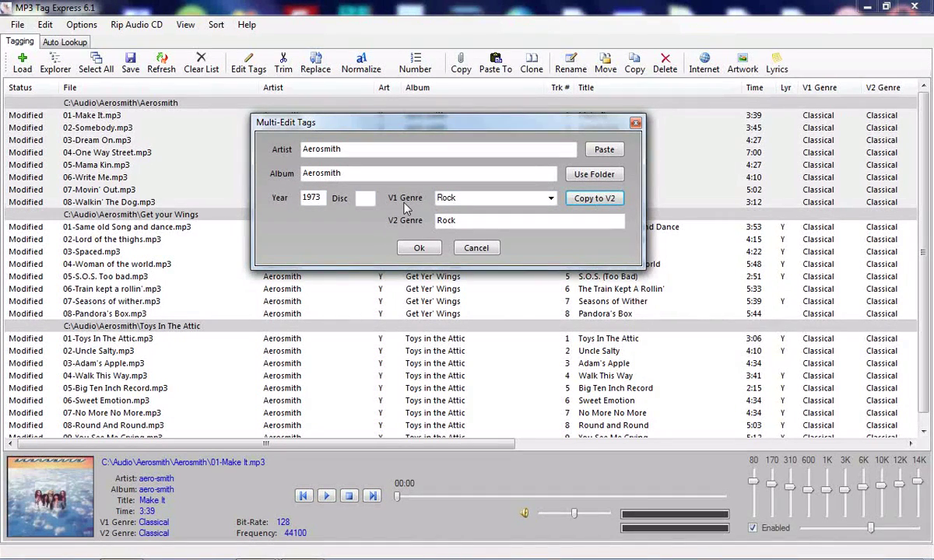
click(419, 247)
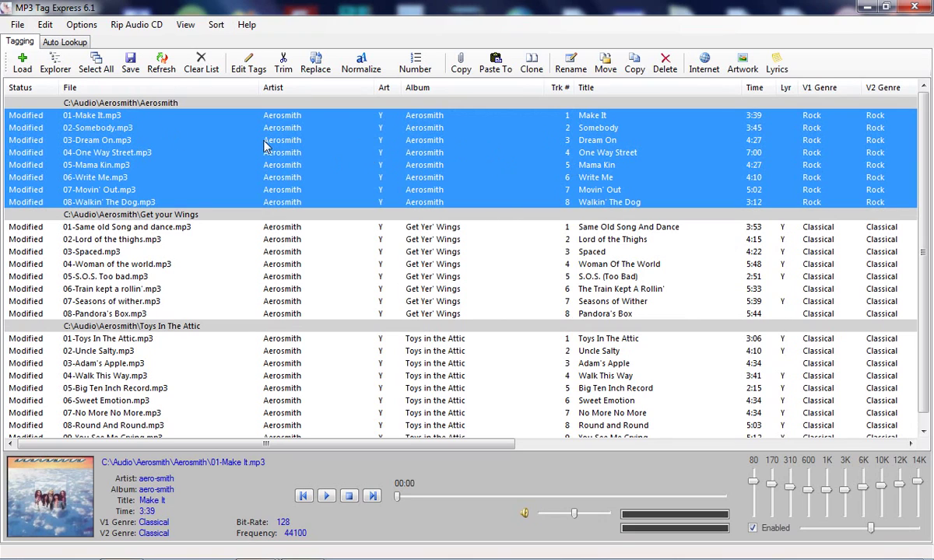
Step: Correct the album tag to "Get Your Wings" for all eight tracks in the Get your Wings folder
click(294, 228)
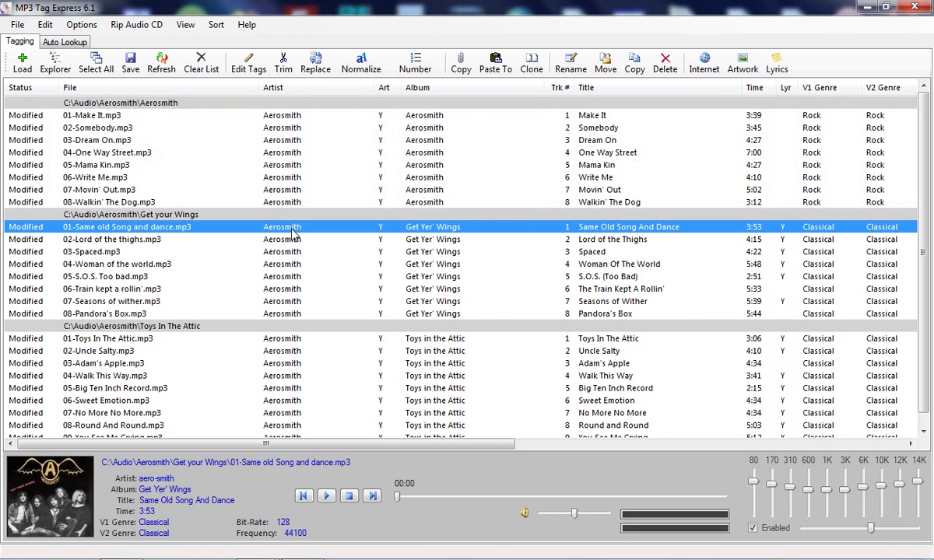
shift+click(293, 313)
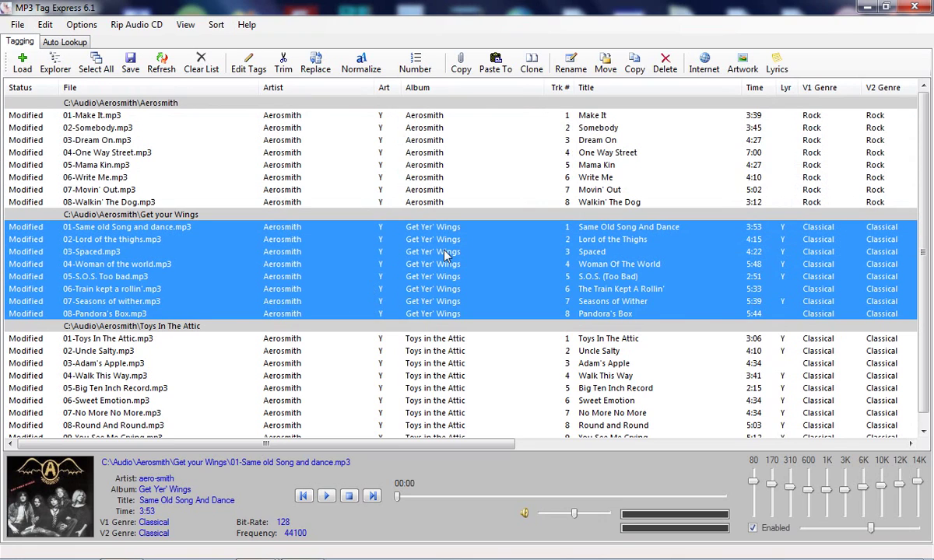
click(245, 67)
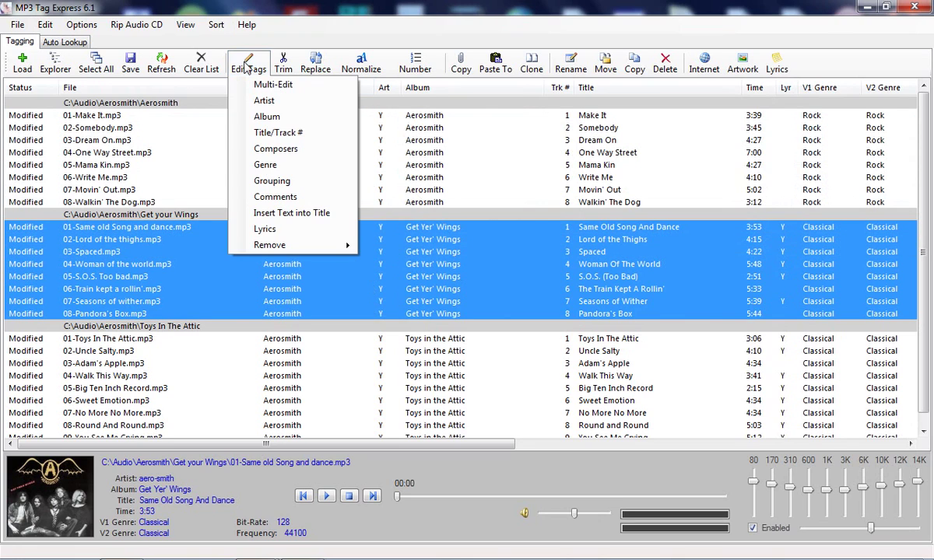
click(267, 117)
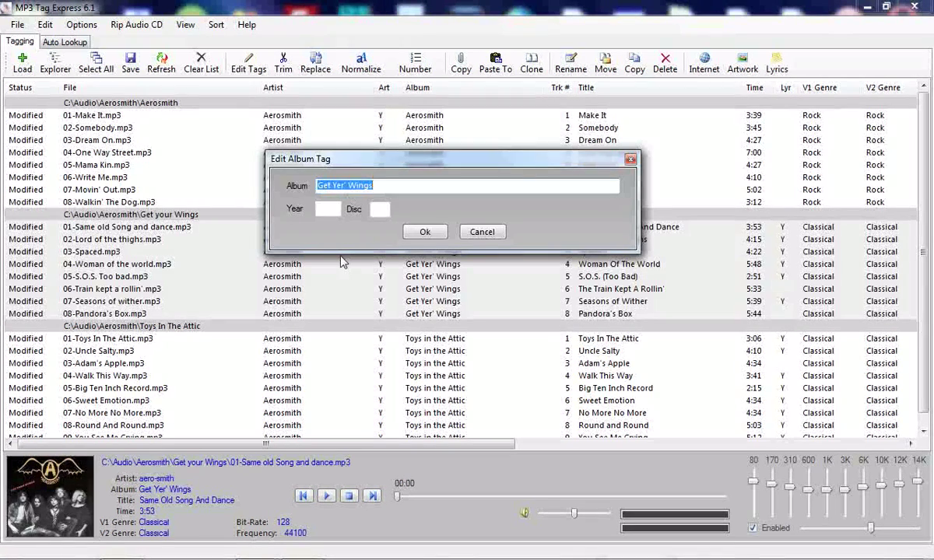
key(Right)
key(Left)
key(Left)
key(Left)
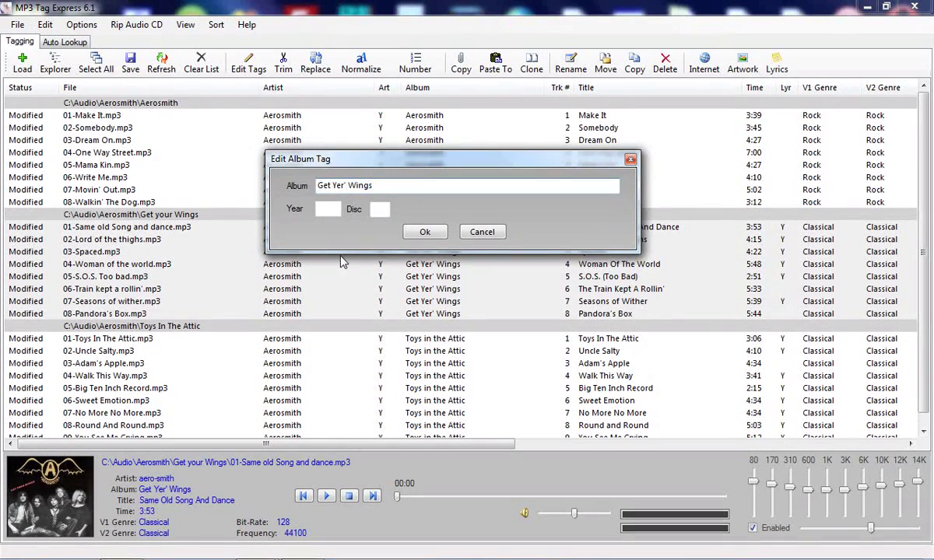
key(BackSpace)
key(BackSpace)
text(our)
Step: Set the album year of the Get your Wings tracks to 1974 and apply the album tag changes
click(321, 209)
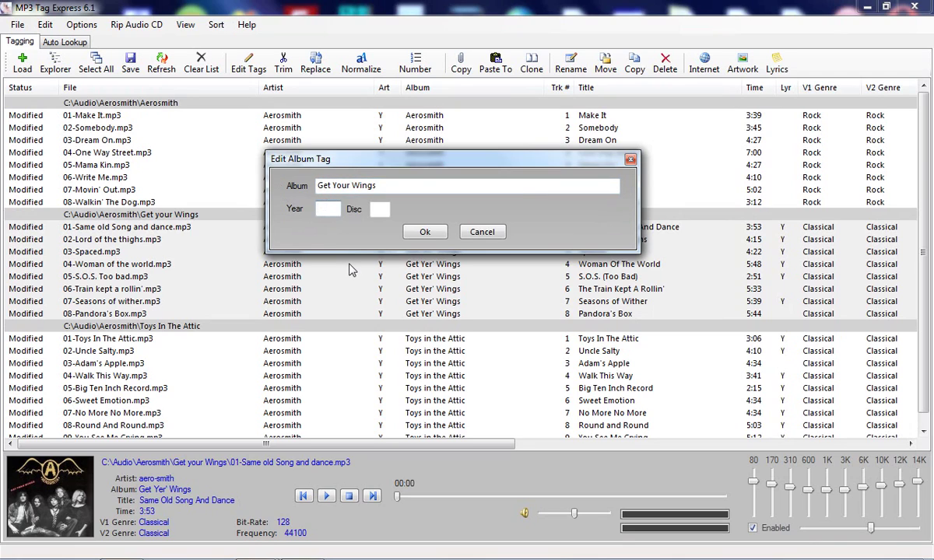
text(1974)
click(419, 231)
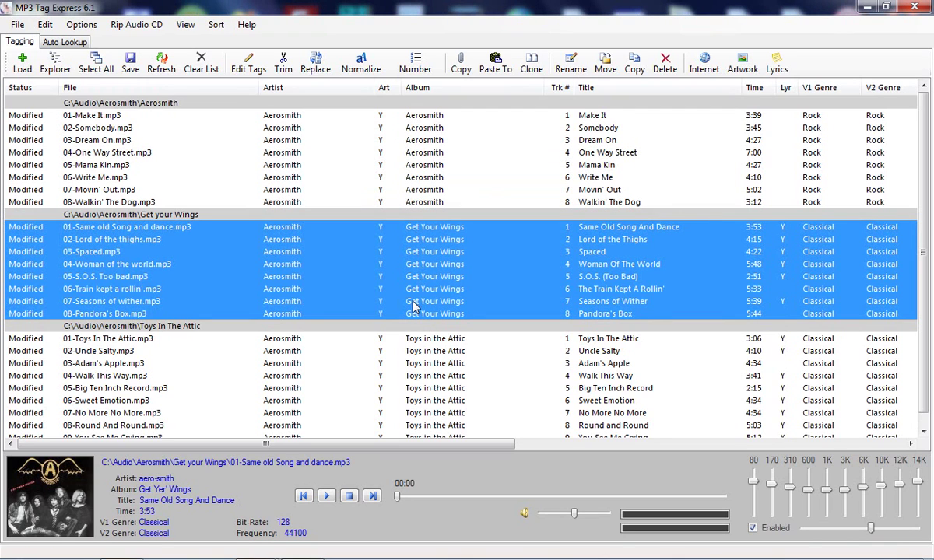
scroll(413, 307, down, 1)
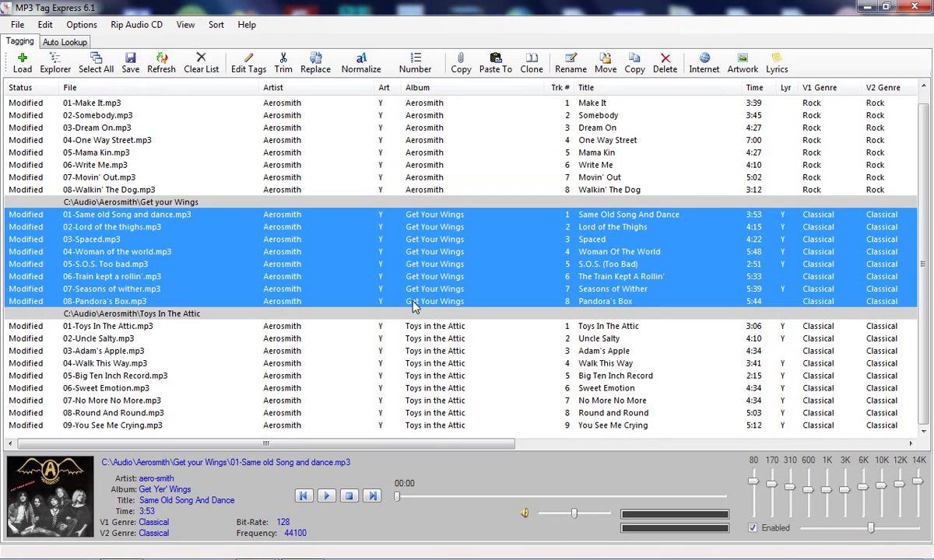
click(365, 330)
click(370, 239)
click(366, 213)
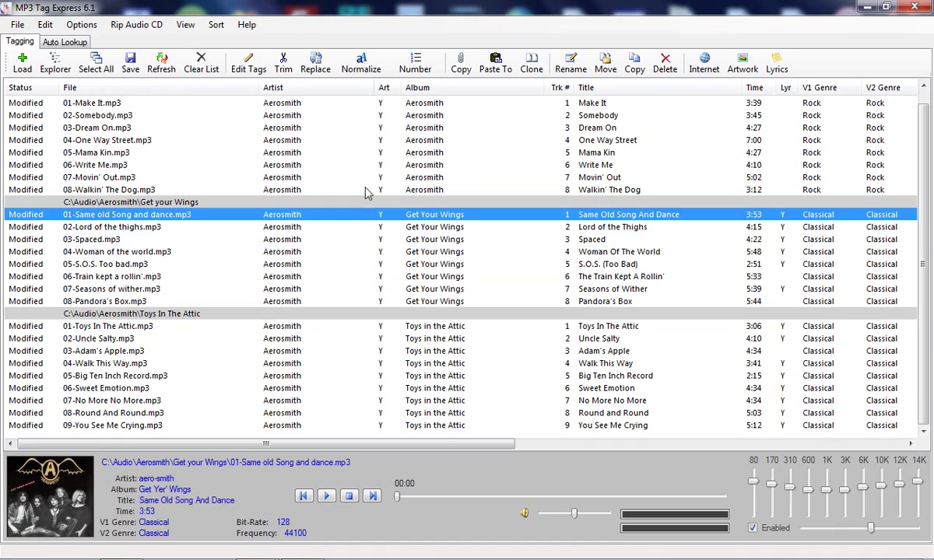
click(261, 65)
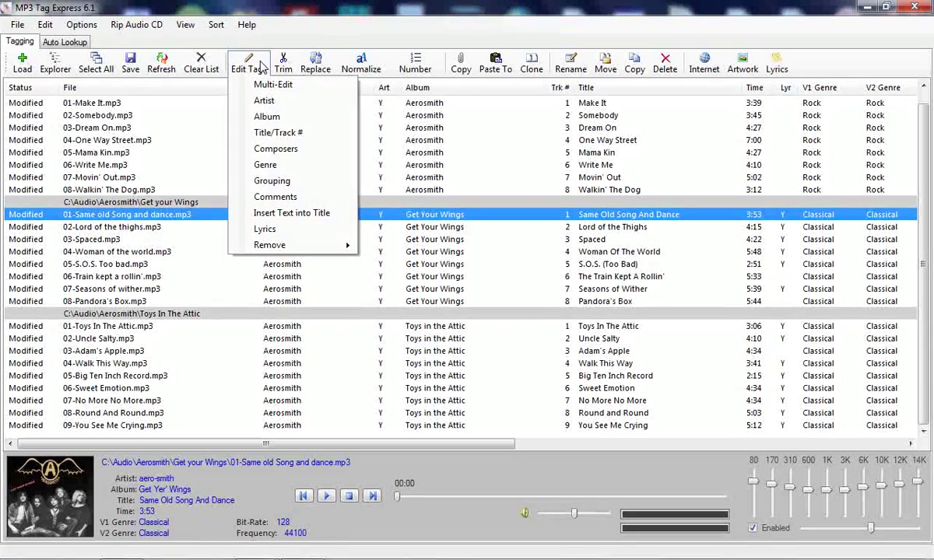
click(284, 135)
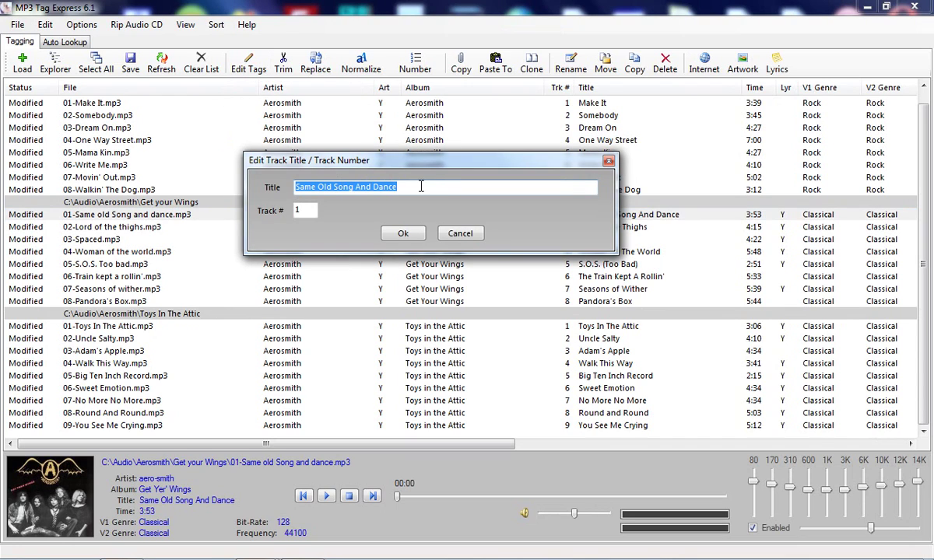
click(459, 234)
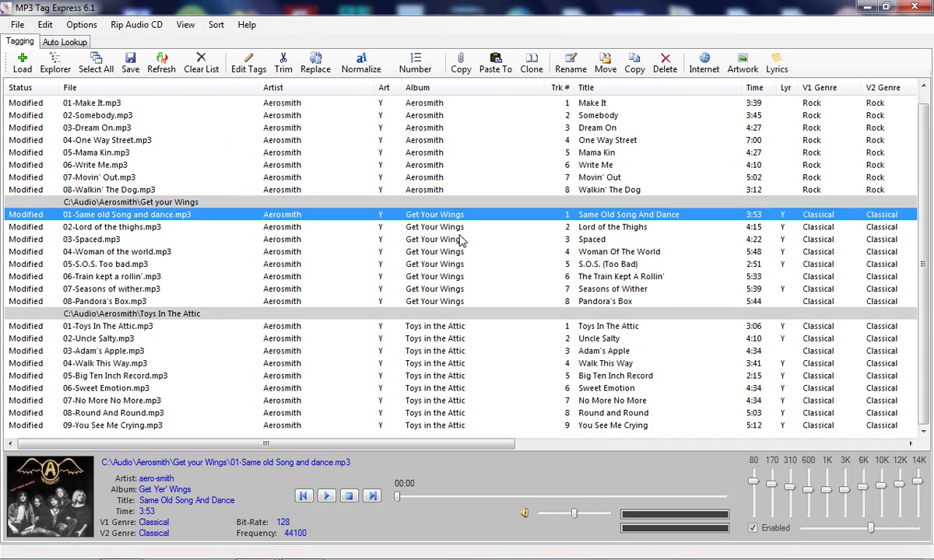
Step: View the title and track number fields of Same Old Song And Dance without changing them
click(243, 63)
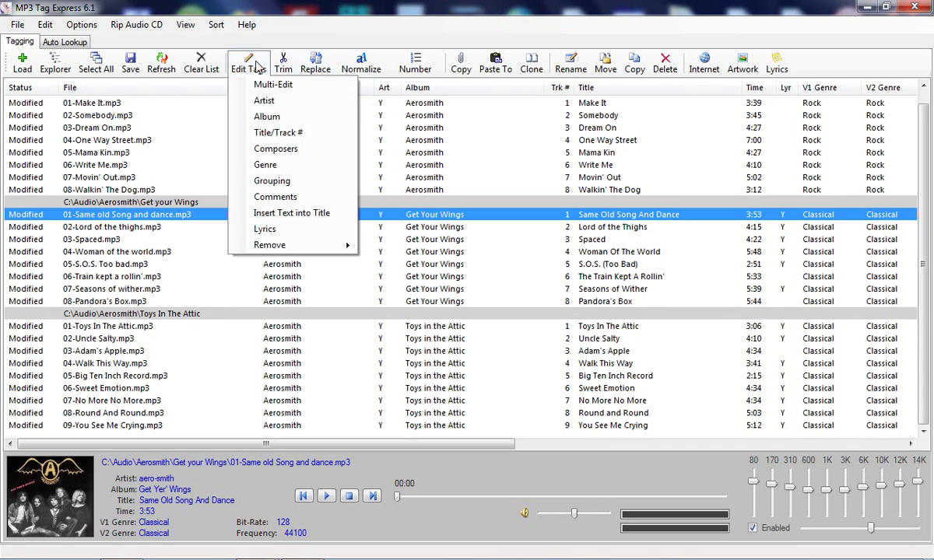
click(272, 134)
click(455, 235)
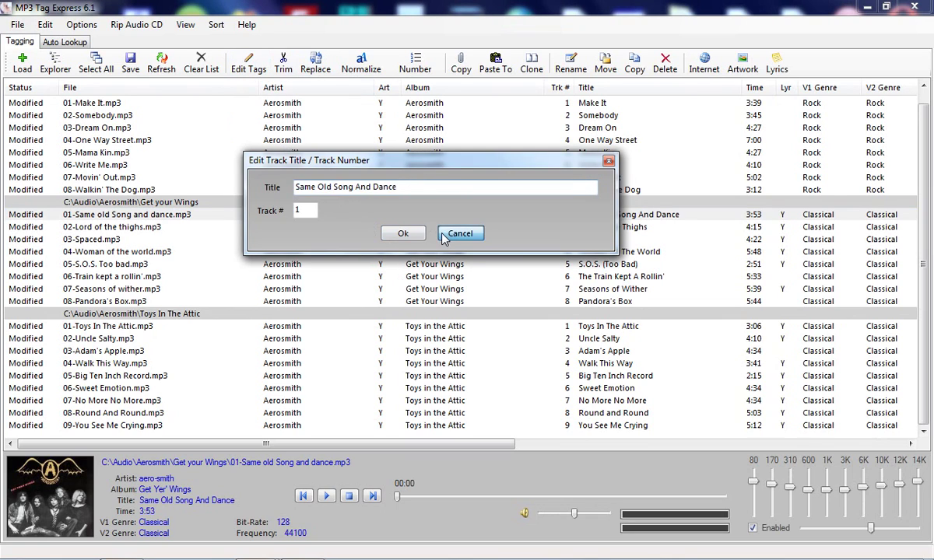
Step: Set the composers of the track Make It to "Steven Tyler / Whoever1 / Whoever 2" and apply the change
click(263, 102)
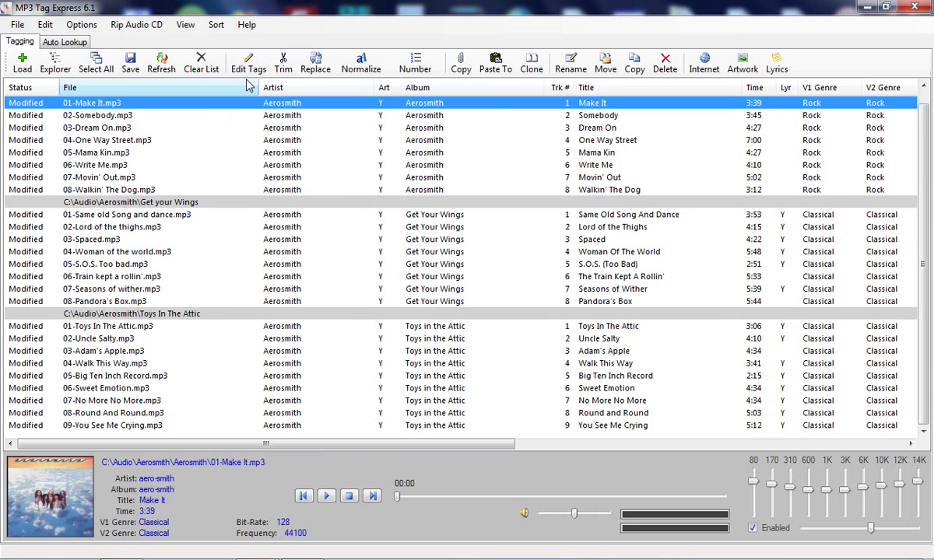
click(248, 67)
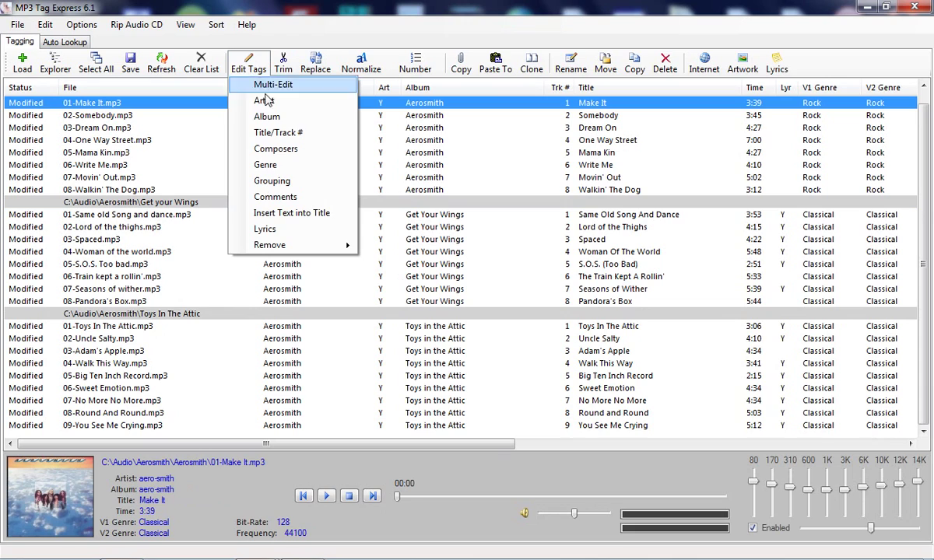
click(276, 149)
text(Steven Tyler)
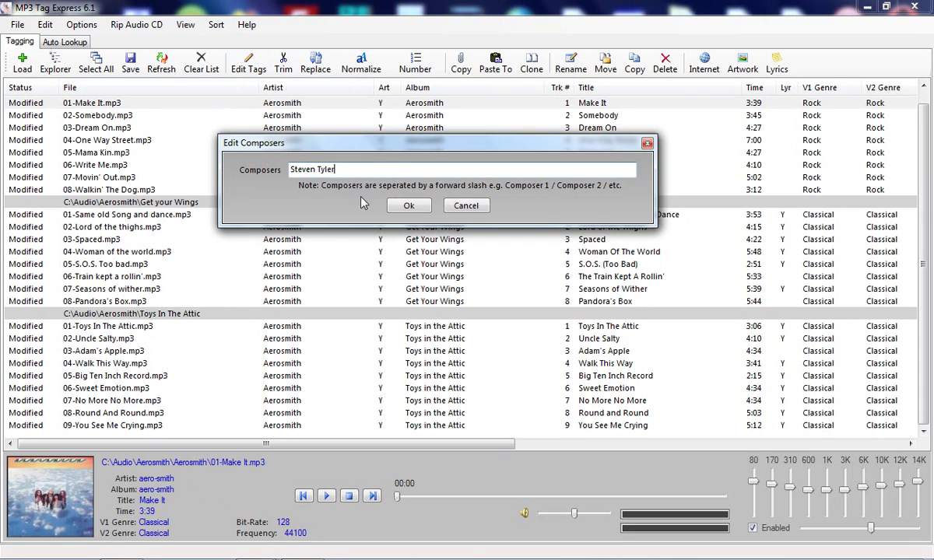
text( / Whoever1 /Whoeve)
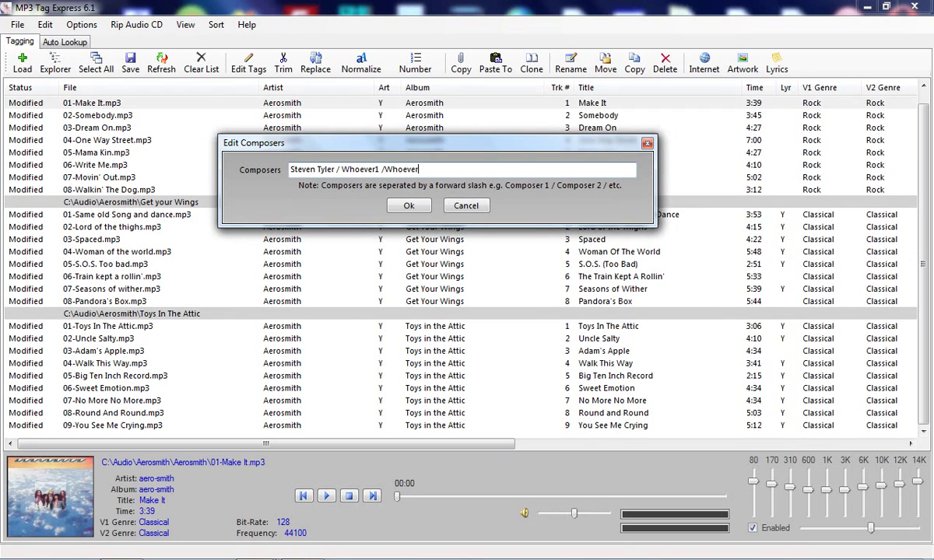
text(r)
key(BackSpace)
key(BackSpace)
key(BackSpace)
key(BackSpace)
key(BackSpace)
key(BackSpace)
key(BackSpace)
text(Whoever 2)
click(405, 204)
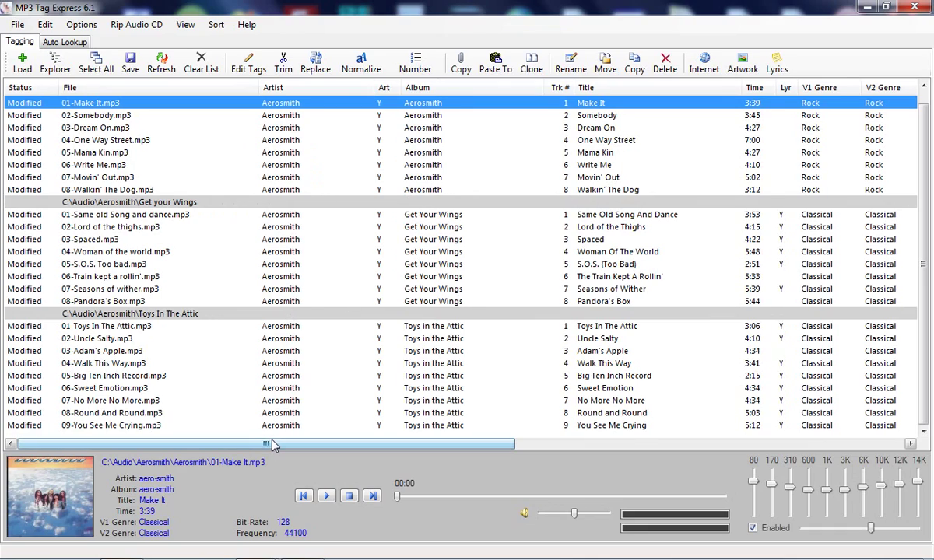
Step: Inspect the Composers column and view the composer entry of the track Somebody without changing it
drag(263, 444, 658, 445)
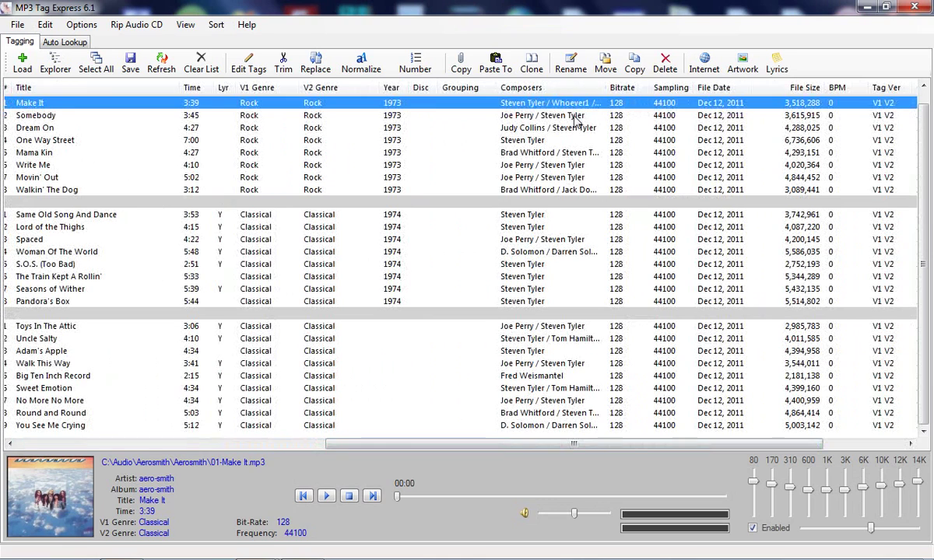
click(539, 114)
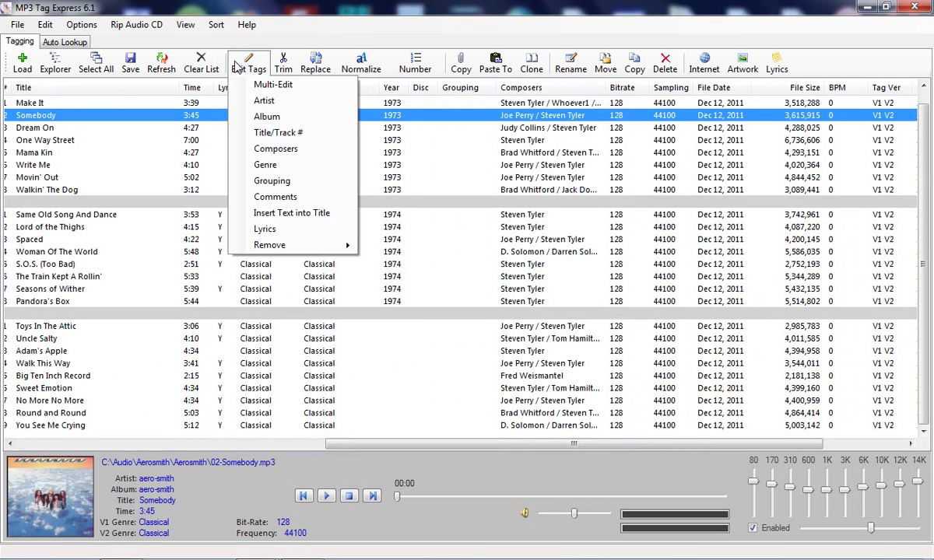
click(274, 149)
click(467, 206)
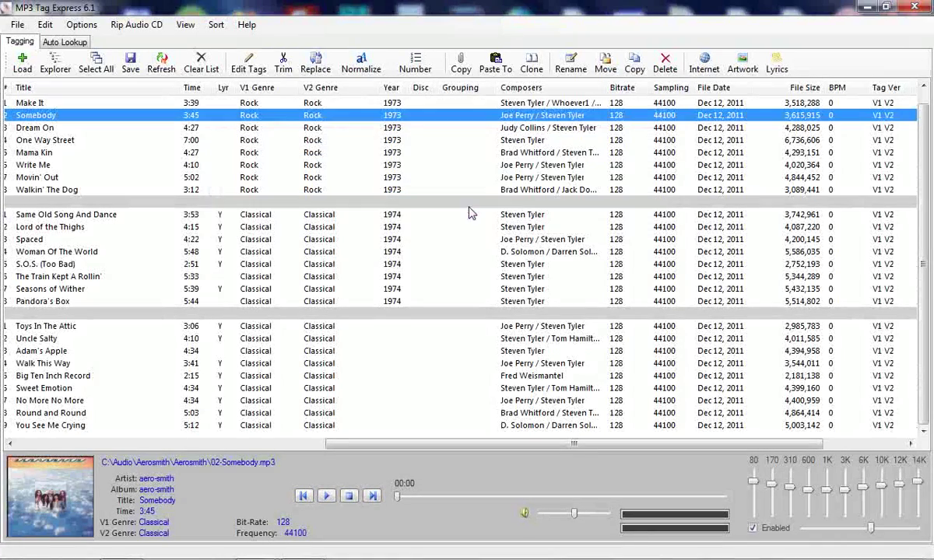
Step: Widen the Composers column to show the full entries, and view the composer list of Walkin' The Dog without changing it
drag(569, 87, 796, 92)
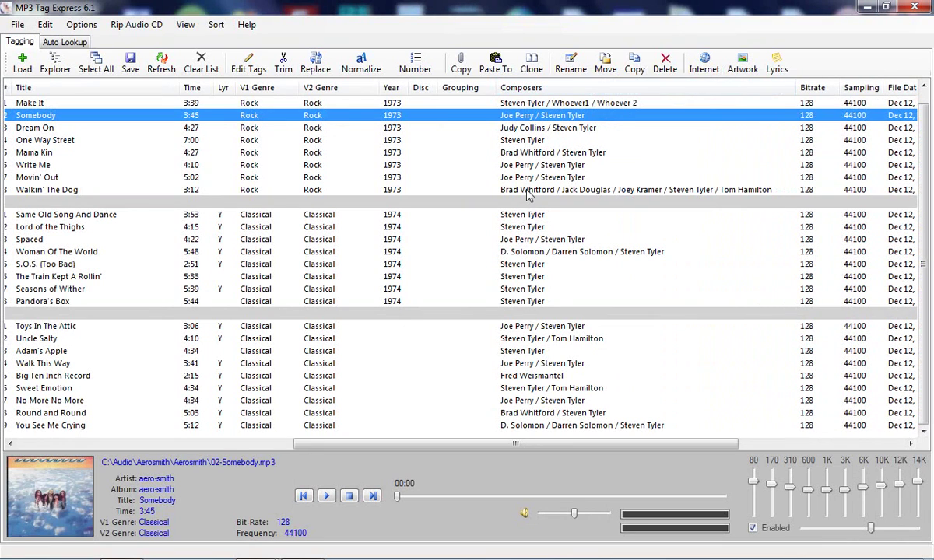
click(525, 192)
click(248, 62)
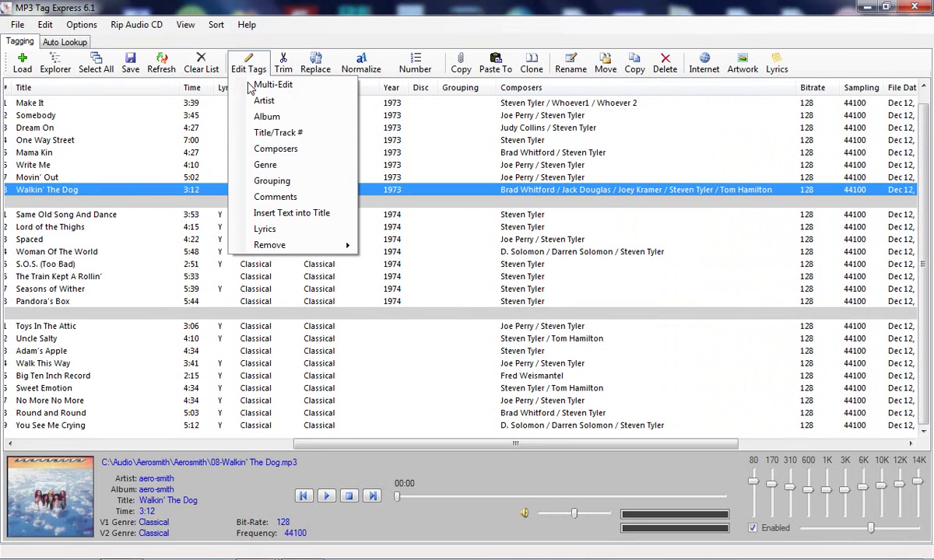
click(271, 149)
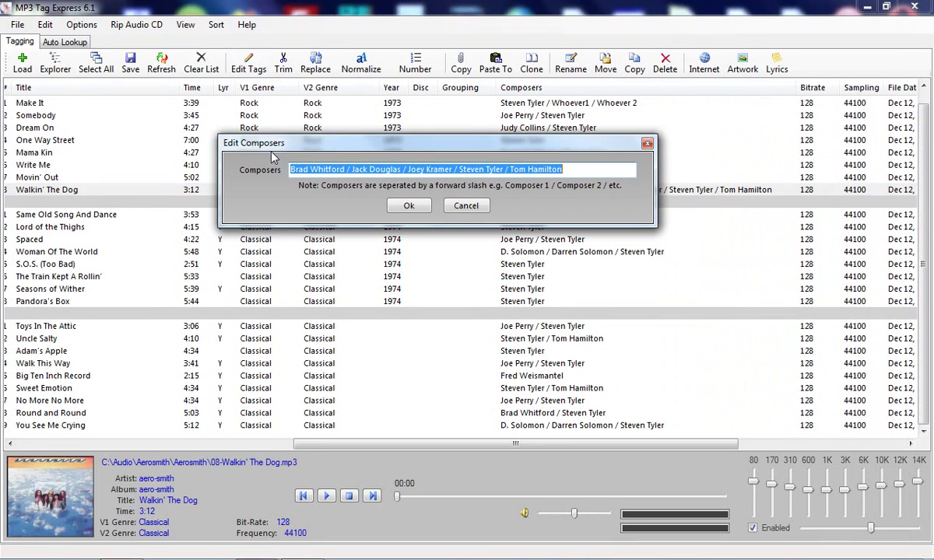
click(459, 206)
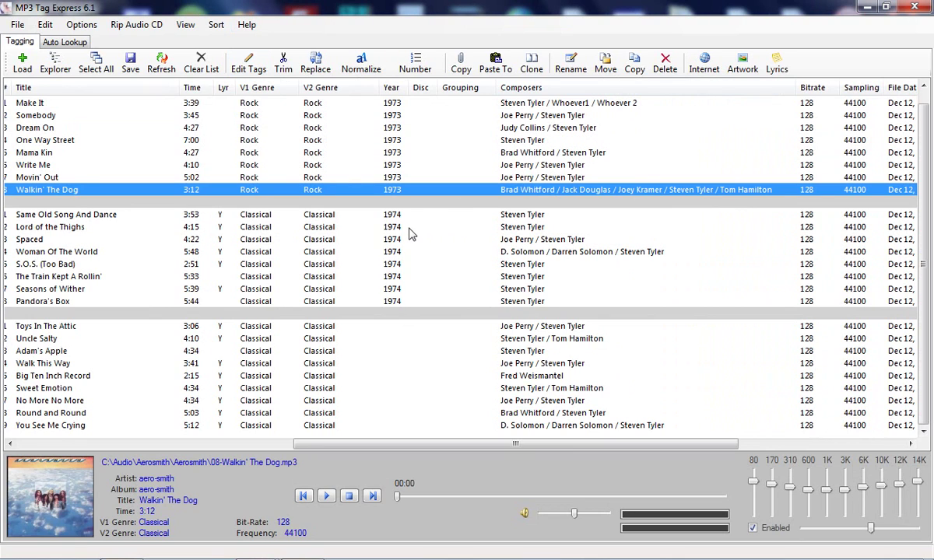
Step: Set the V1 genre of all eight Get Your Wings tracks to Rock, copy it to the V2 genre, and apply
click(277, 213)
shift+click(265, 301)
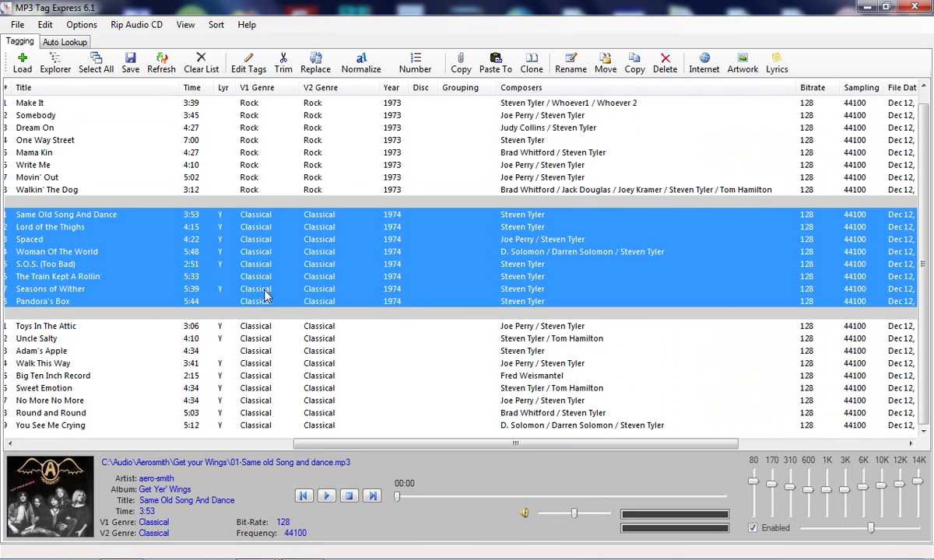
click(248, 65)
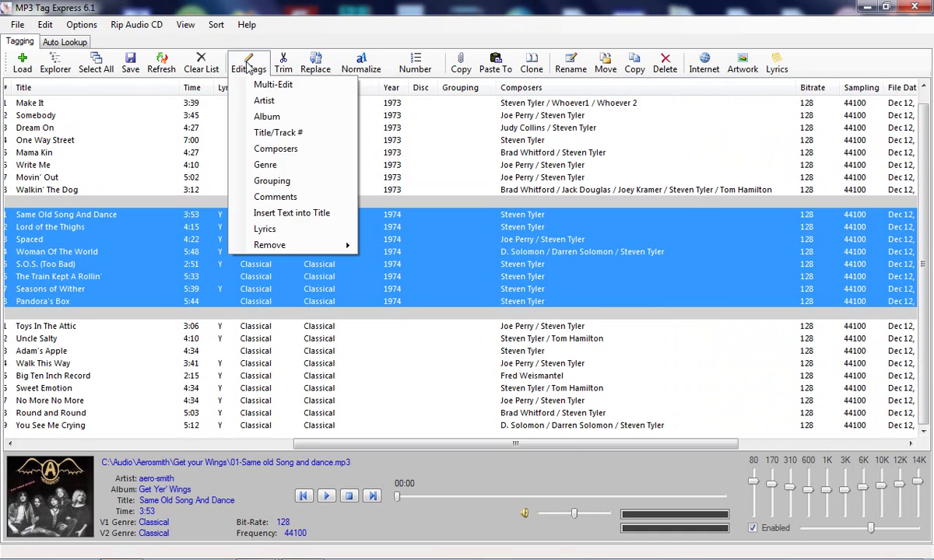
click(266, 165)
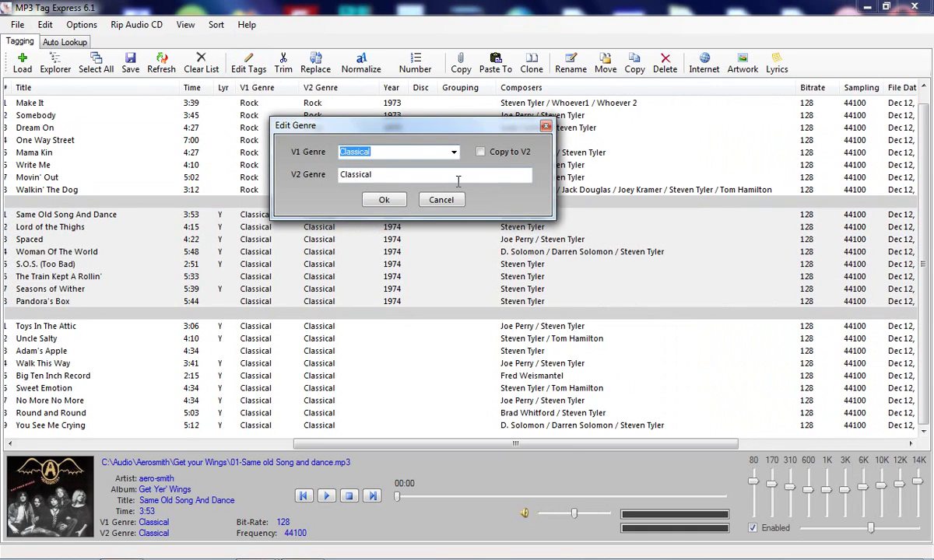
text(Rock)
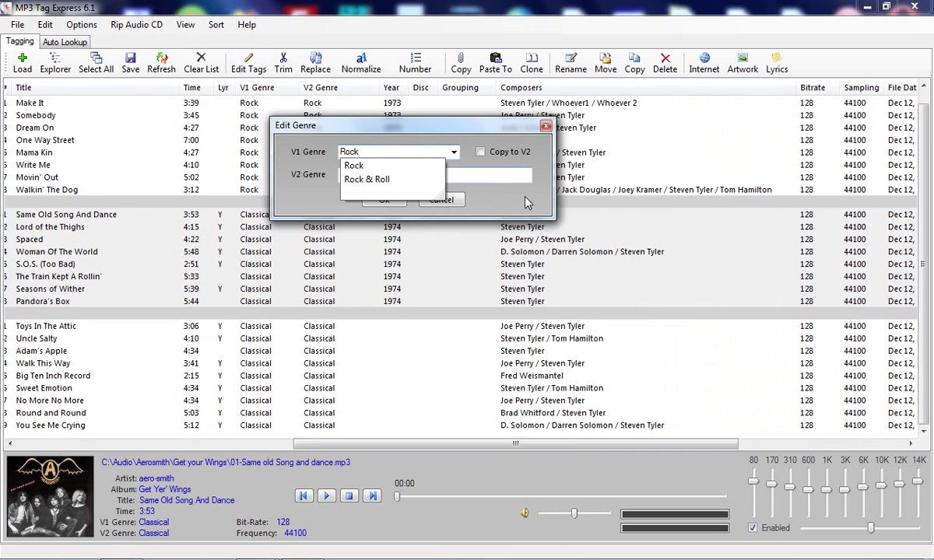
click(481, 152)
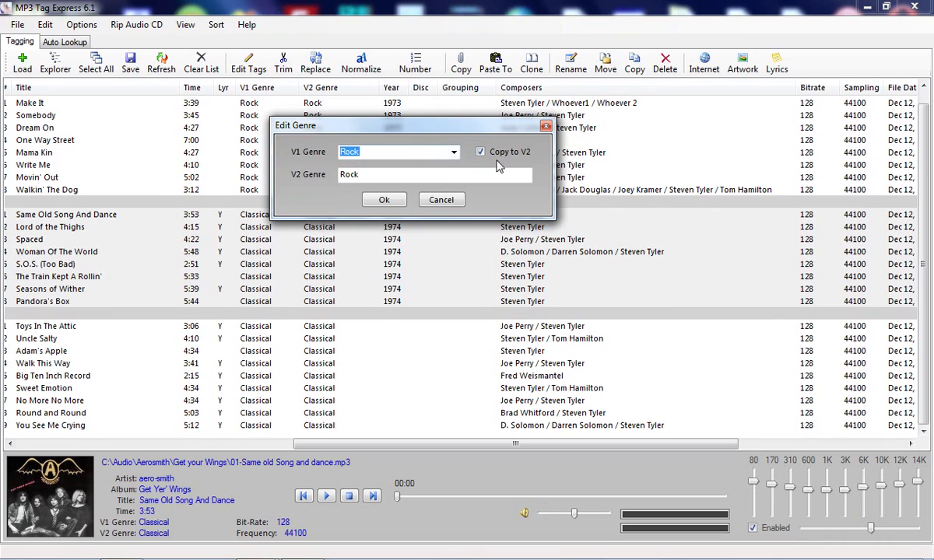
click(383, 200)
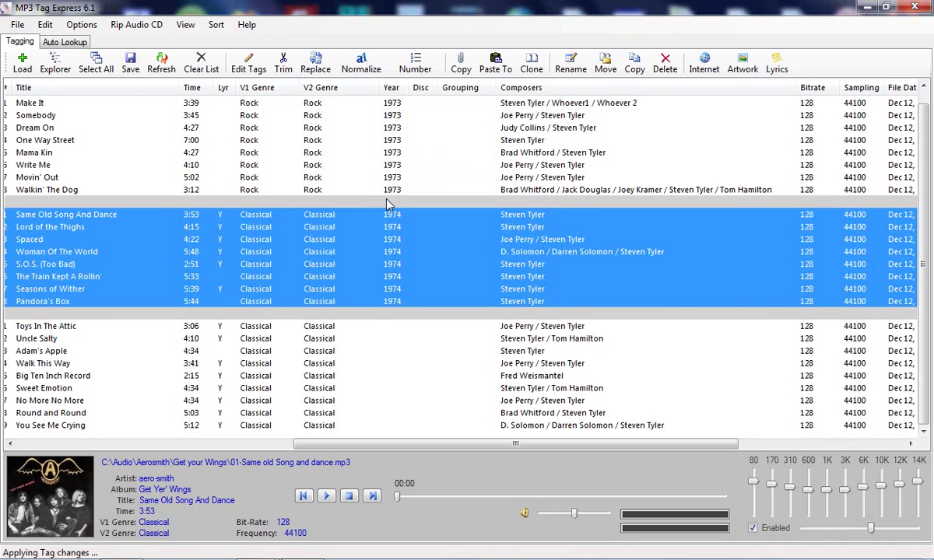
Step: Set both the V1 and V2 genre of the nine Toys in the Attic tracks to Rock and apply the change
click(241, 326)
shift+click(255, 426)
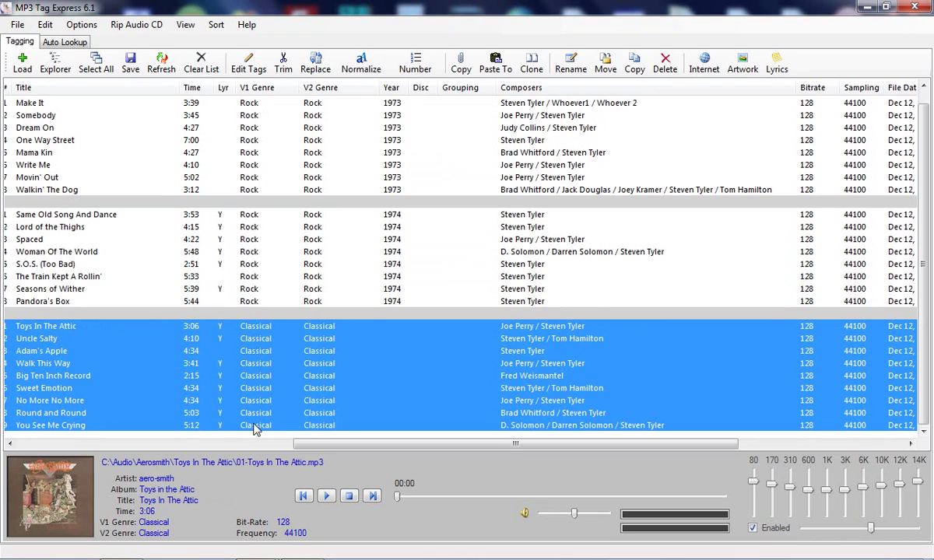
click(248, 63)
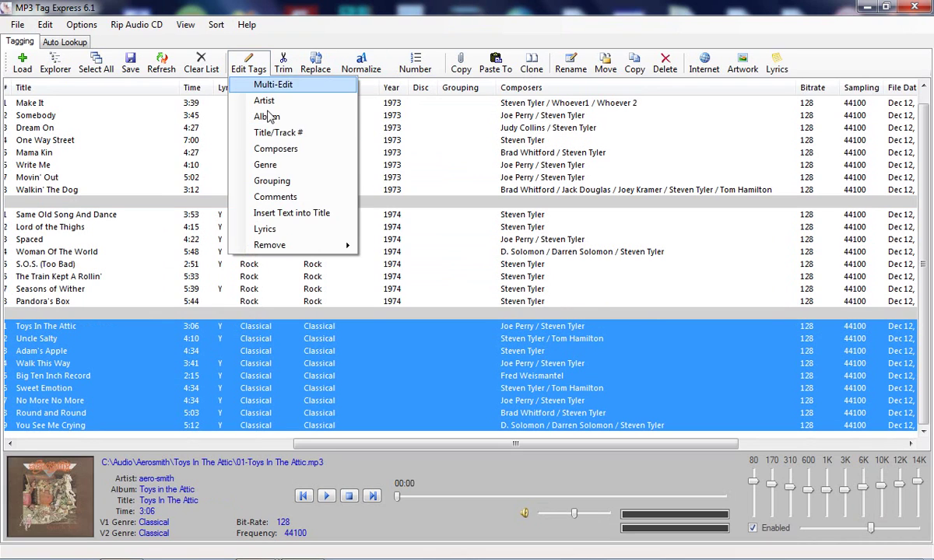
click(283, 167)
text(Rock)
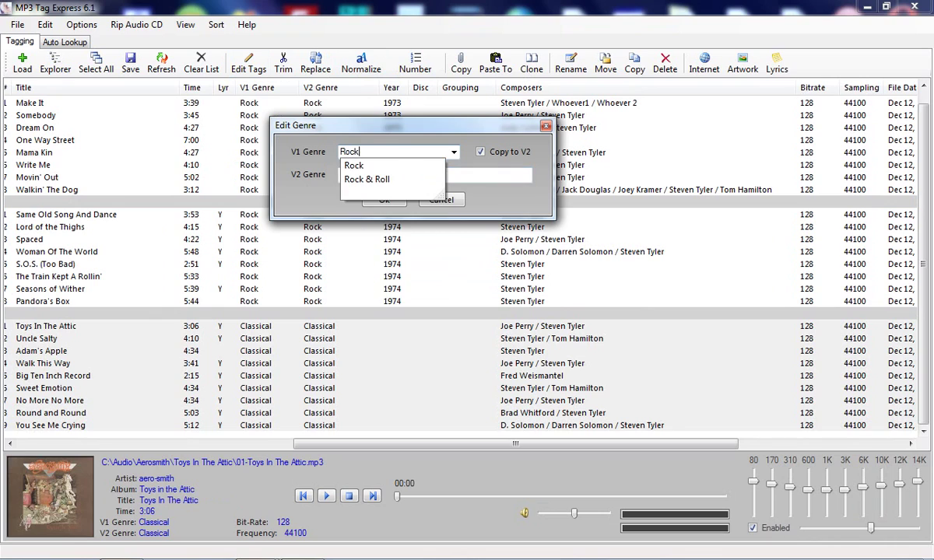
key(Tab)
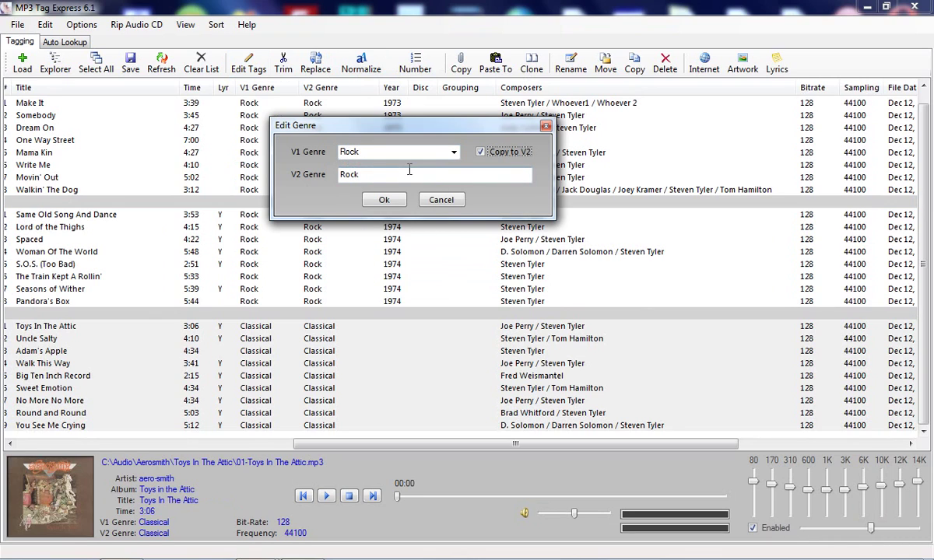
click(383, 201)
Step: Set the grouping of the nine Toys in the Attic tracks to "80's Rock"
click(249, 67)
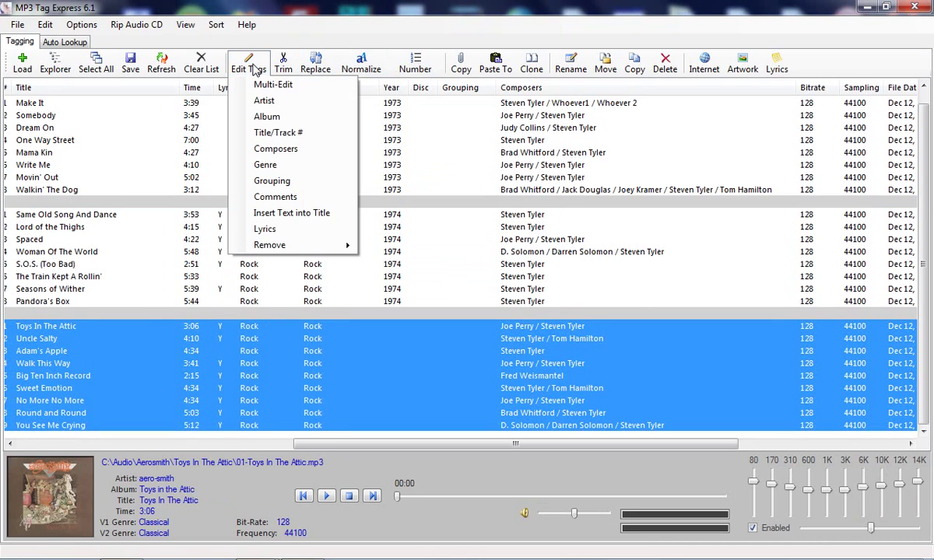
click(265, 182)
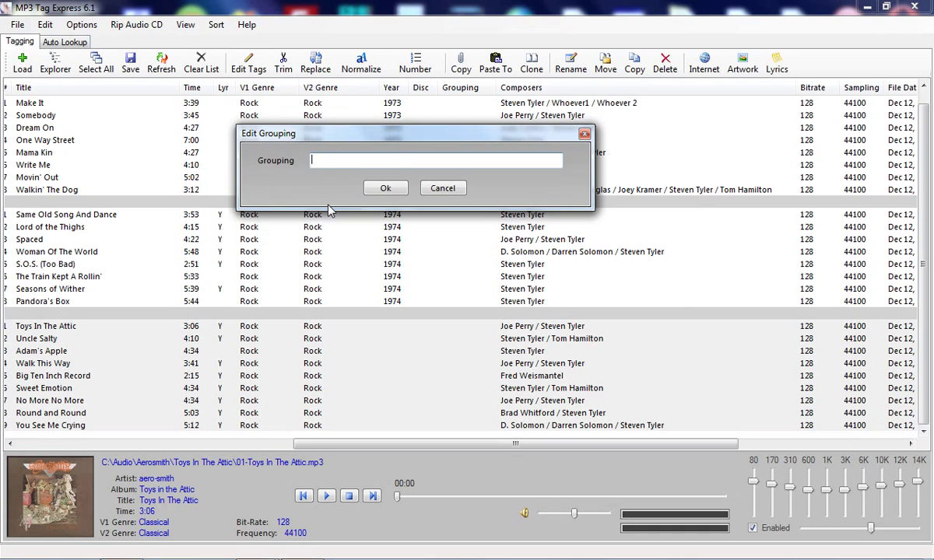
text(80's Rock)
key(Return)
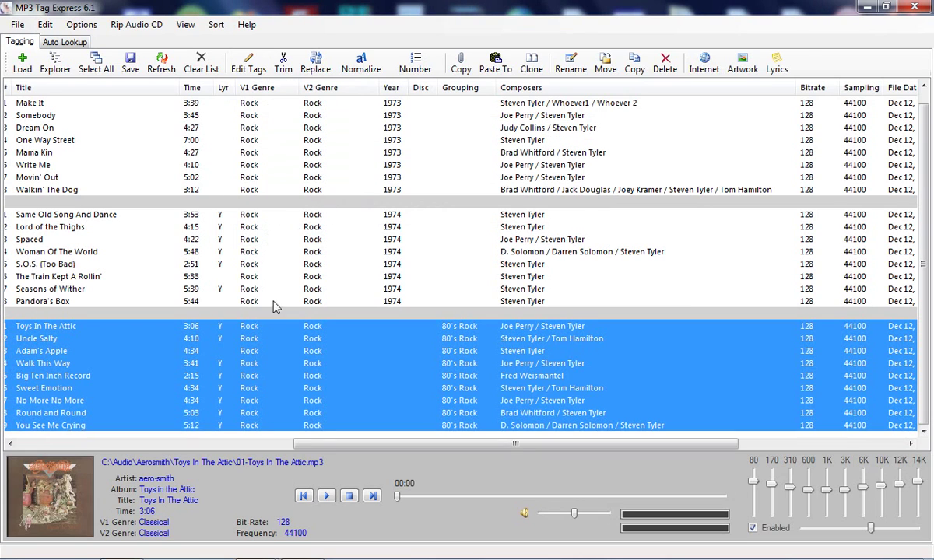
Step: Look through the track list's tag columns up to Comments and check the audio folders in Computer Explorer
drag(323, 449, 613, 474)
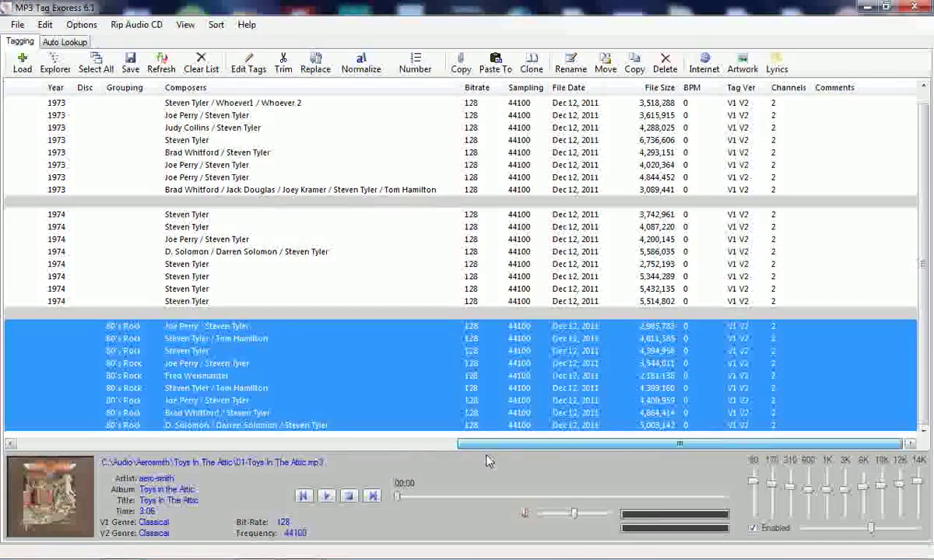
drag(484, 441, 343, 460)
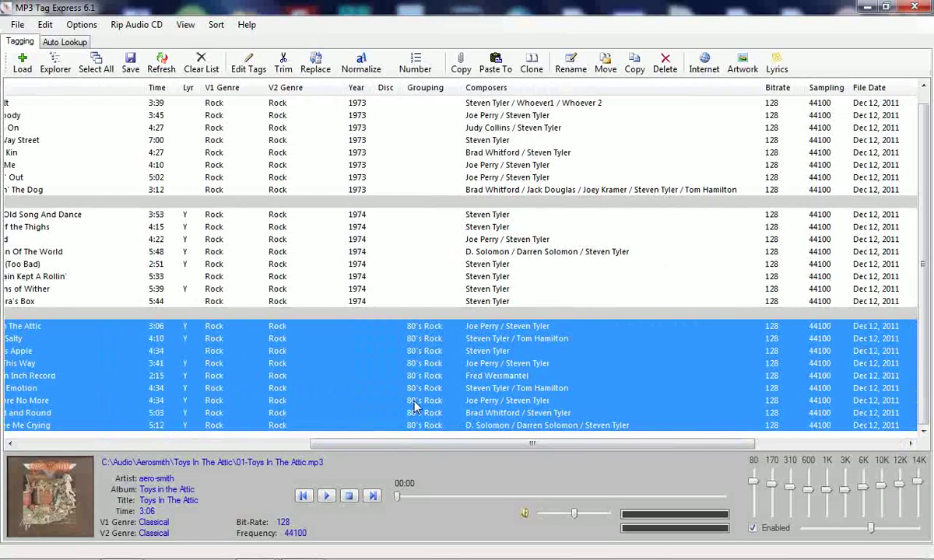
drag(343, 446, 267, 447)
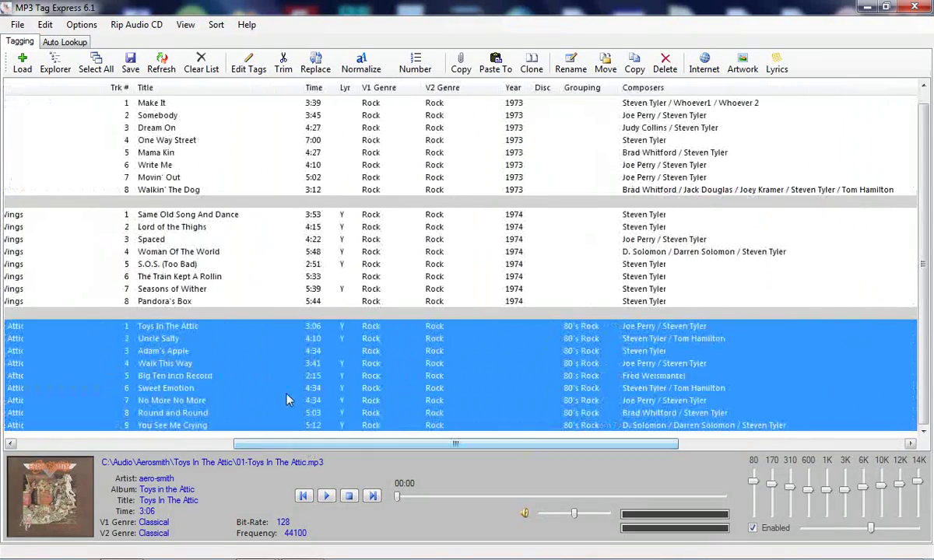
click(244, 66)
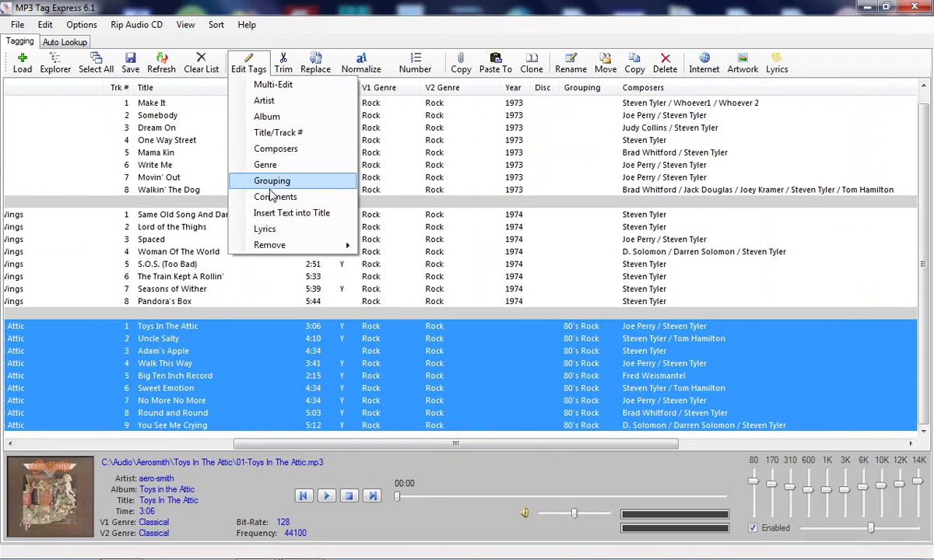
click(448, 132)
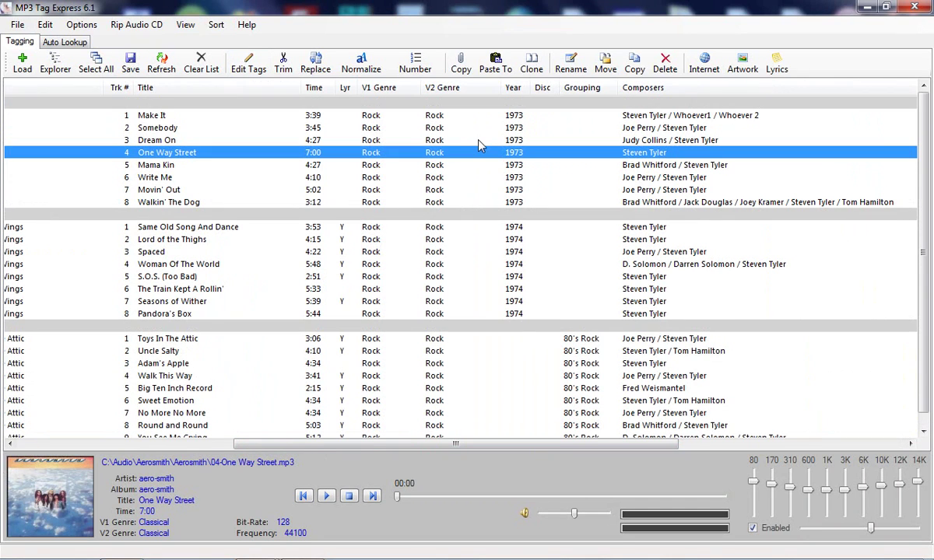
click(450, 116)
drag(438, 446, 663, 446)
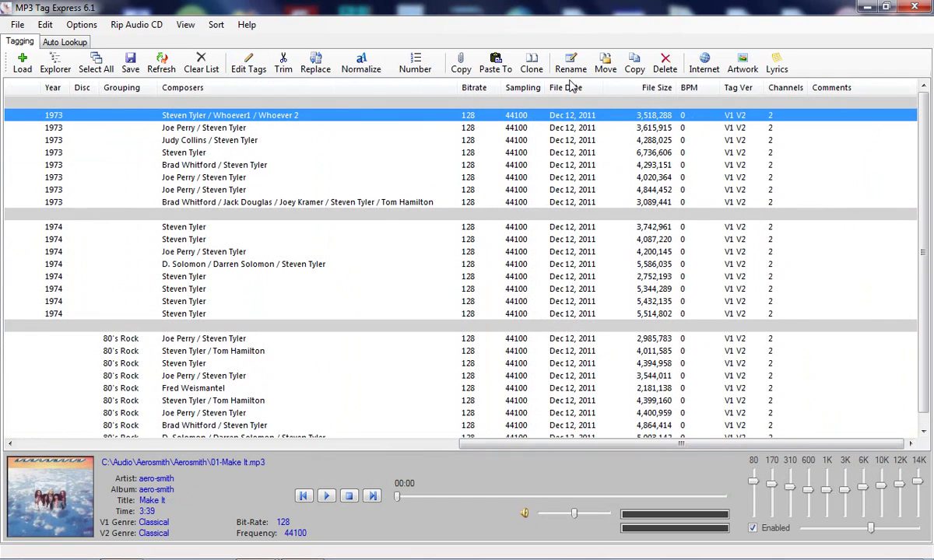
click(56, 62)
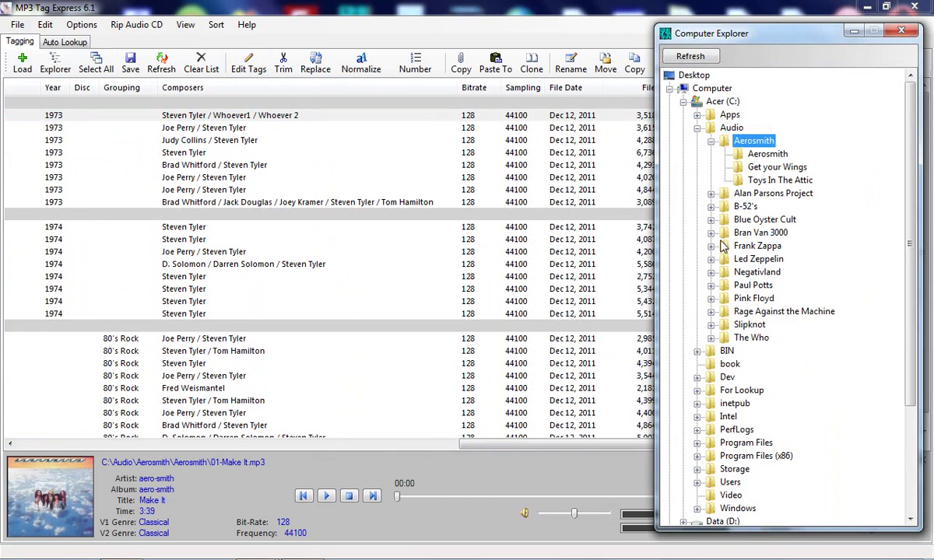
click(325, 116)
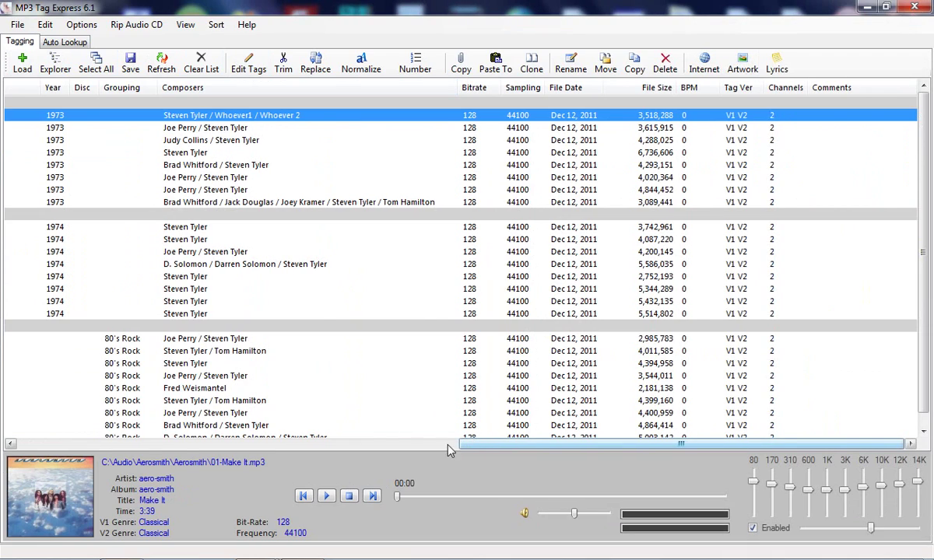
Step: Save the modified tags of all the Aerosmith tracks and refresh the track list
drag(467, 444, 4, 433)
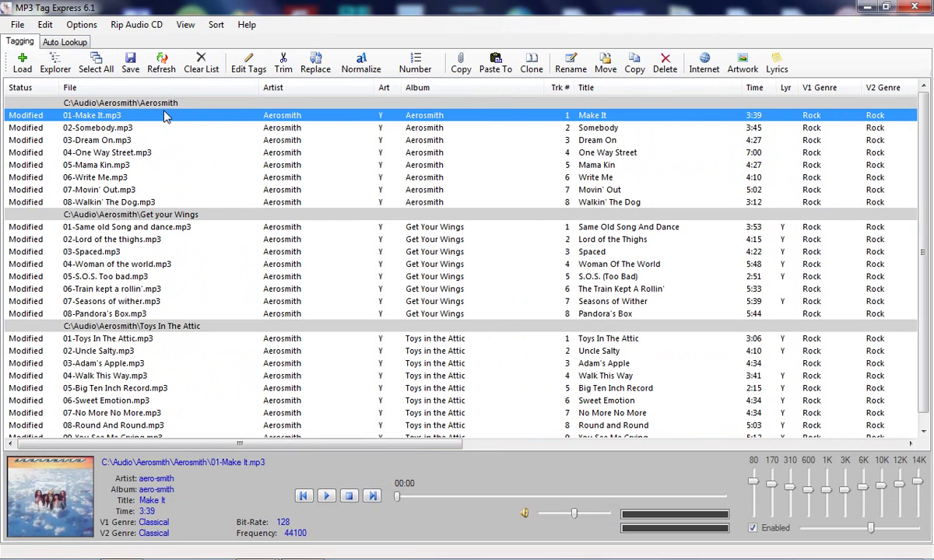
click(131, 65)
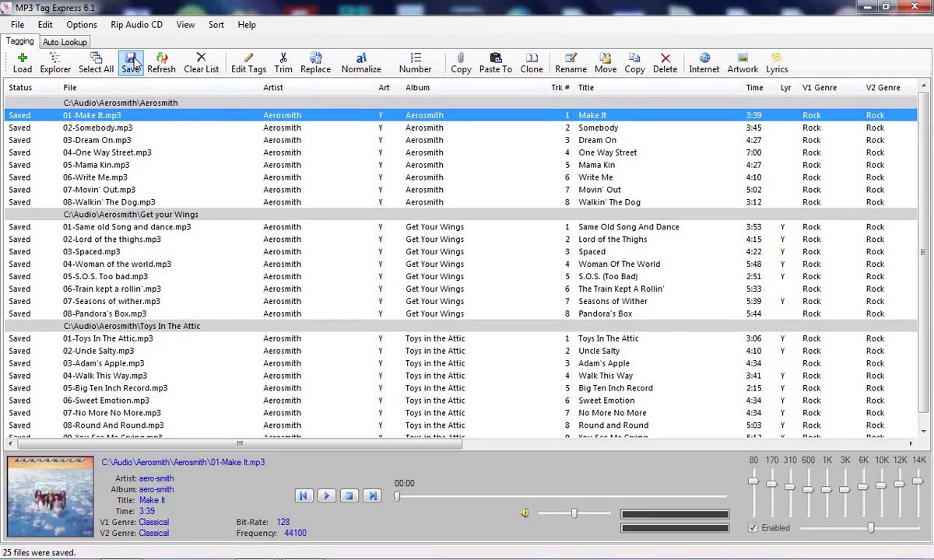
click(179, 164)
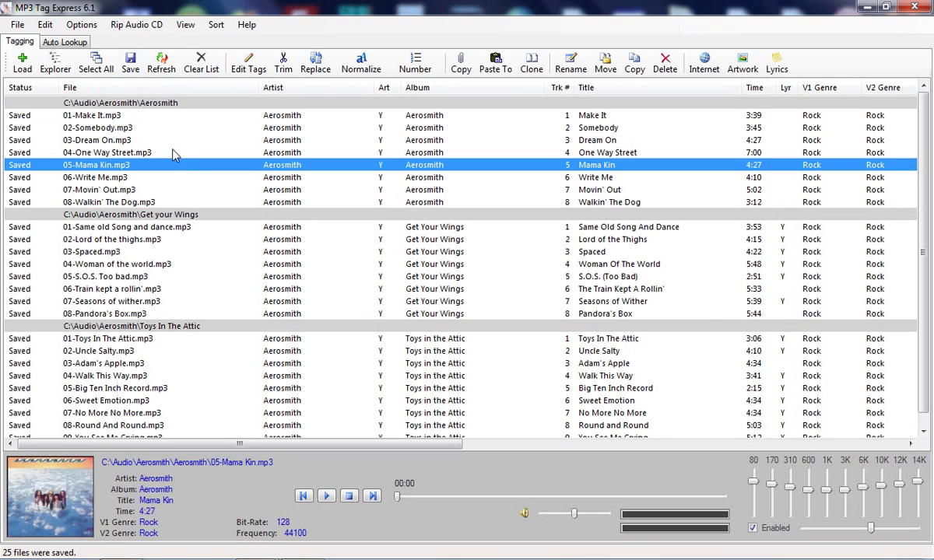
click(165, 64)
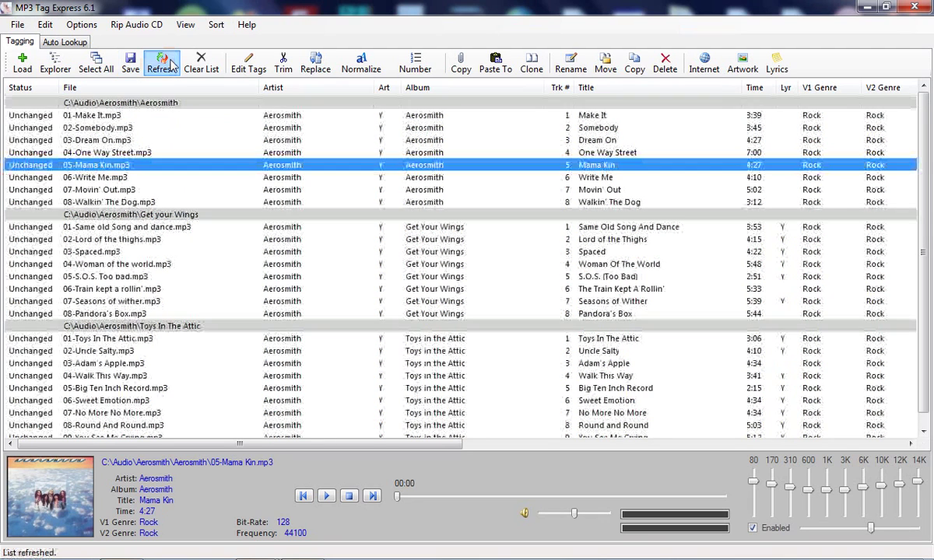
click(273, 153)
drag(241, 443, 311, 444)
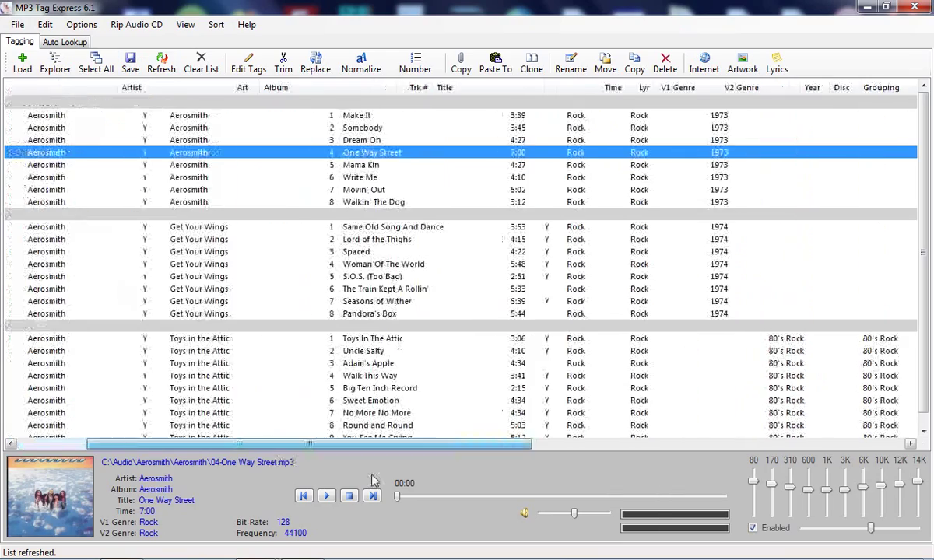
drag(373, 443, 337, 443)
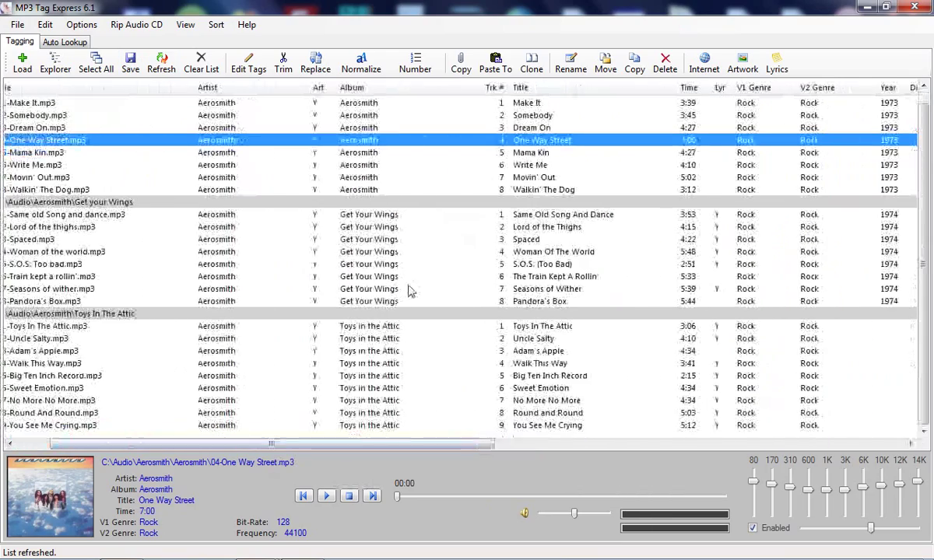
scroll(410, 291, up, 1)
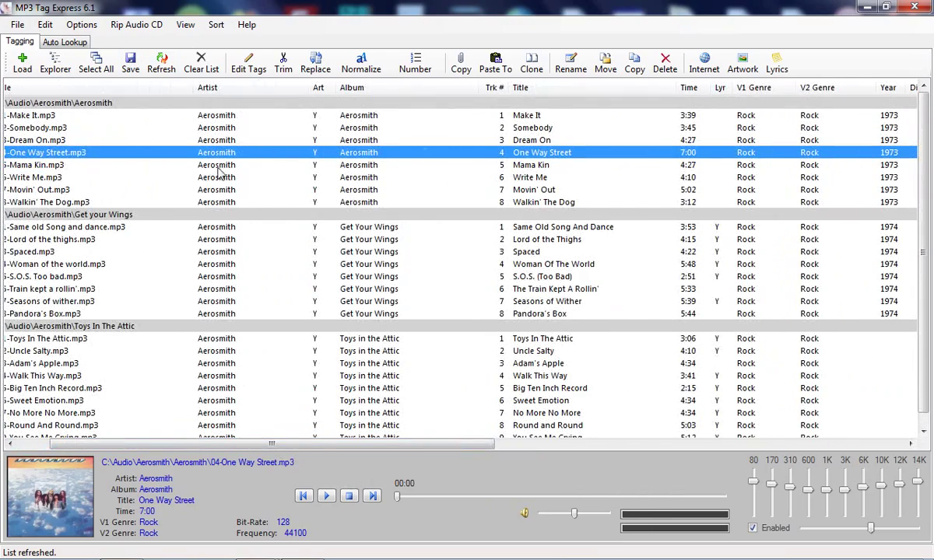
click(249, 67)
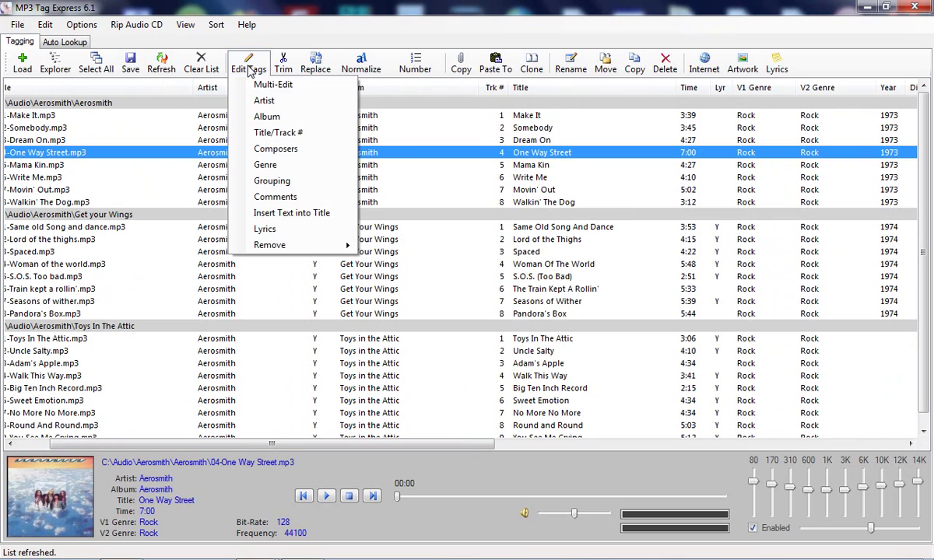
click(187, 177)
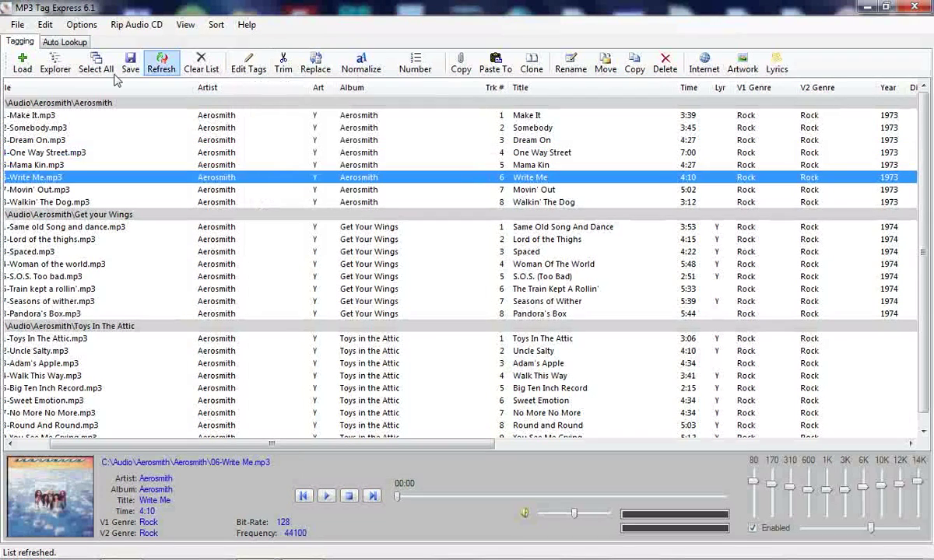
Step: Load all the tracks in the C: drive's Audio folder from Computer Explorer into the track list
click(64, 68)
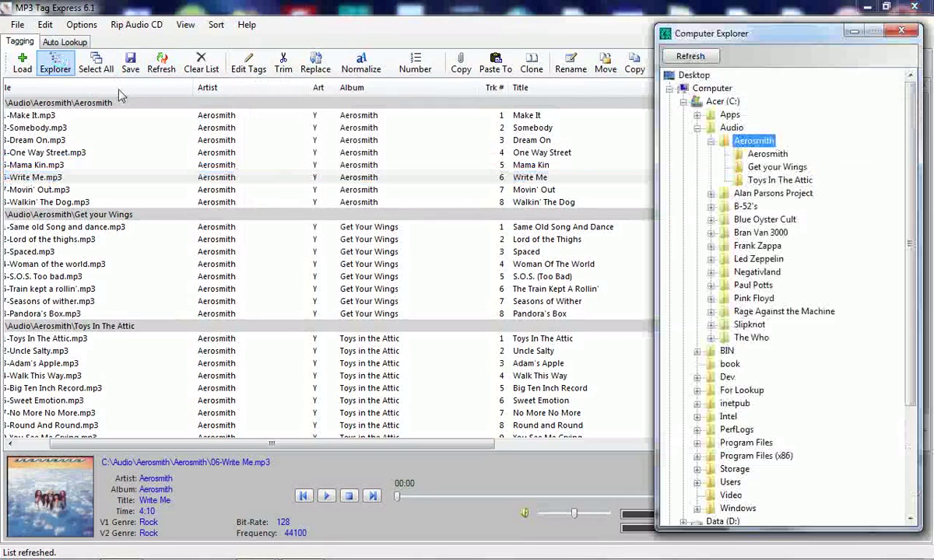
click(731, 129)
right_click(730, 132)
click(768, 172)
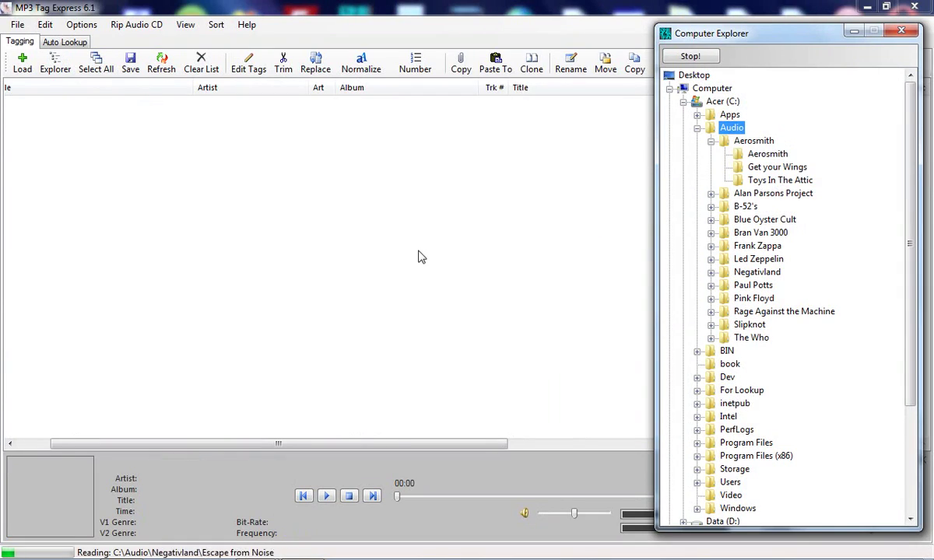
click(325, 152)
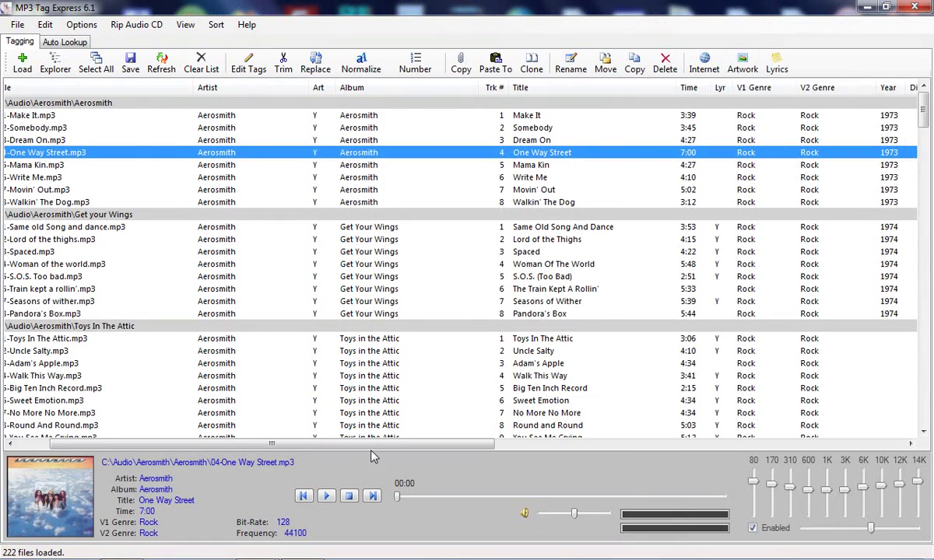
Step: Examine the shared comment of the ten I Robot tracks in the comments editor, leaving it without changes
drag(372, 445, 829, 461)
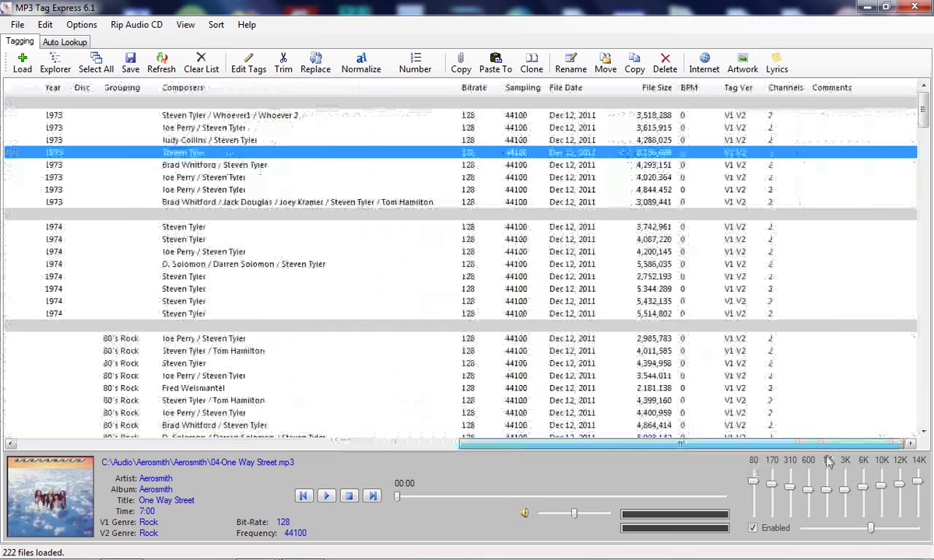
scroll(865, 350, down, 8)
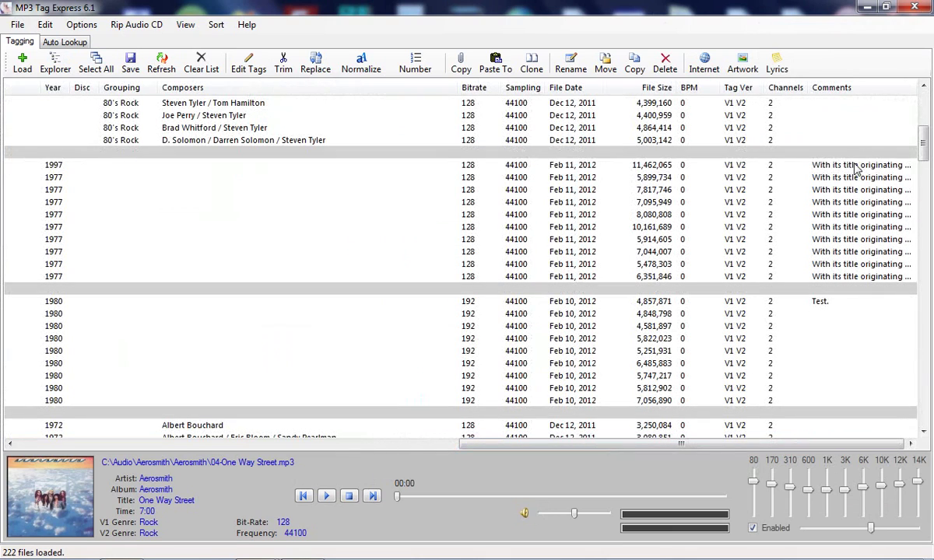
click(854, 165)
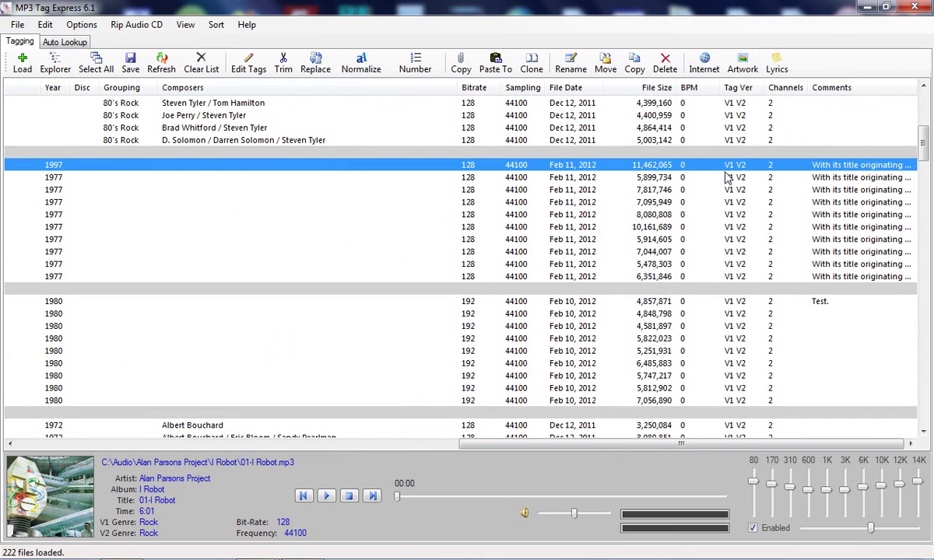
shift+click(604, 276)
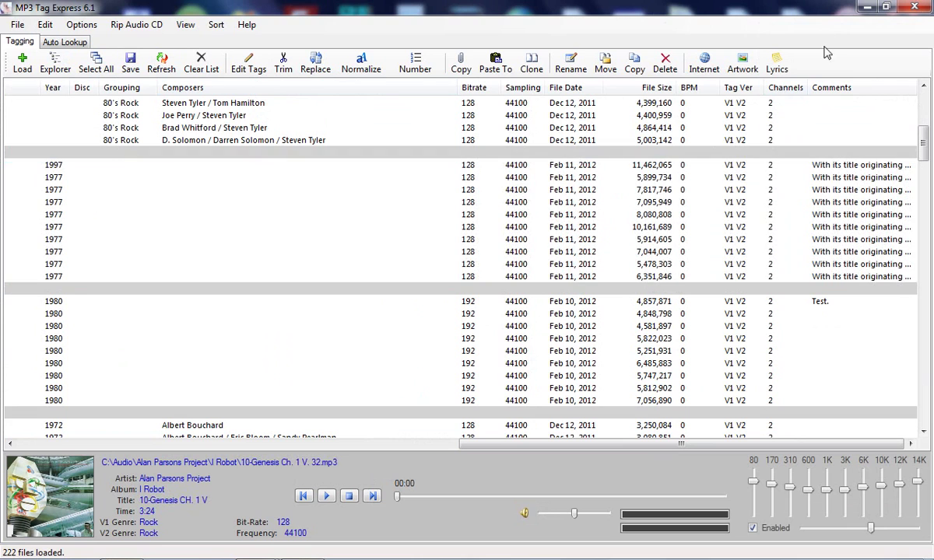
click(612, 164)
shift+click(638, 276)
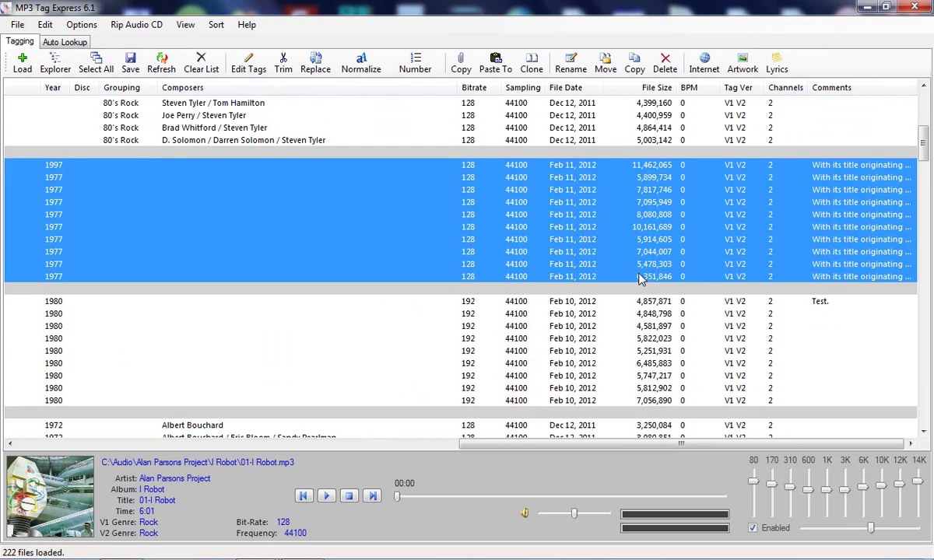
click(161, 62)
click(248, 62)
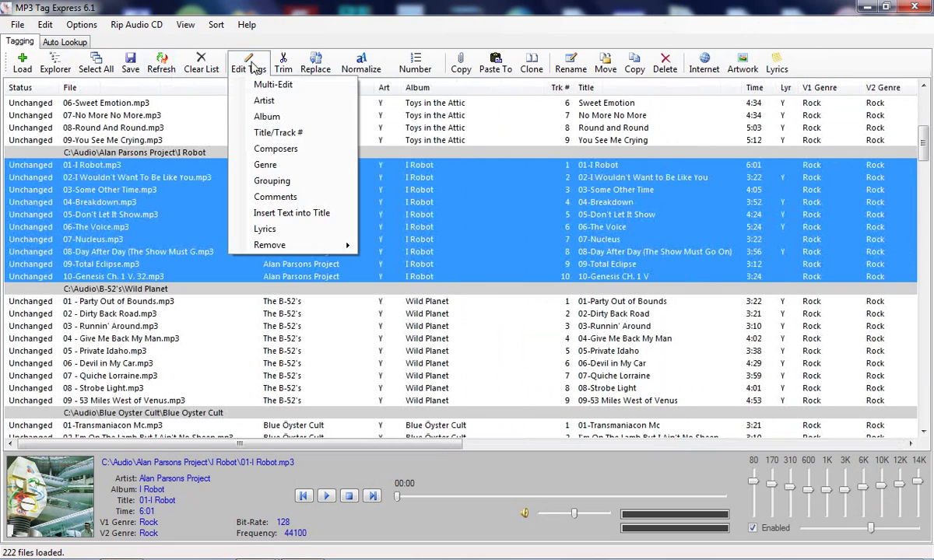
click(278, 197)
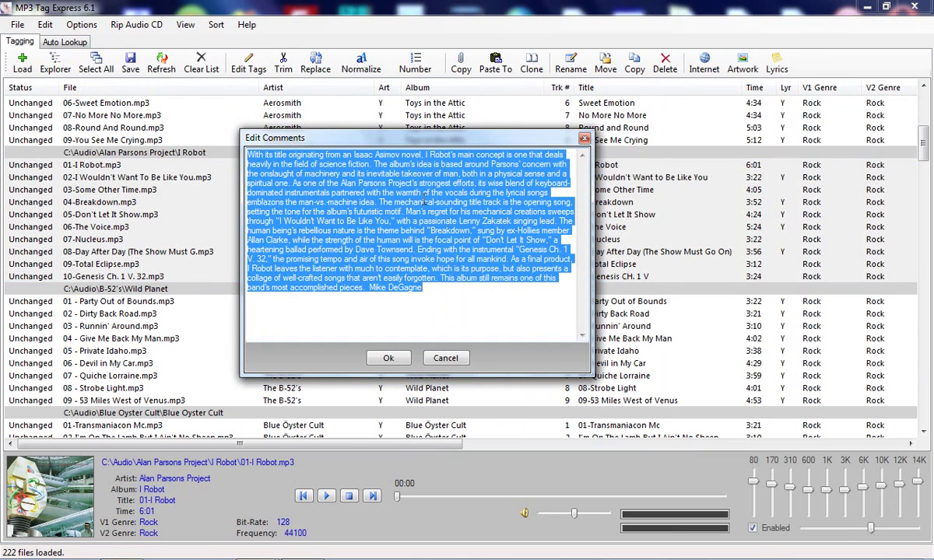
click(390, 189)
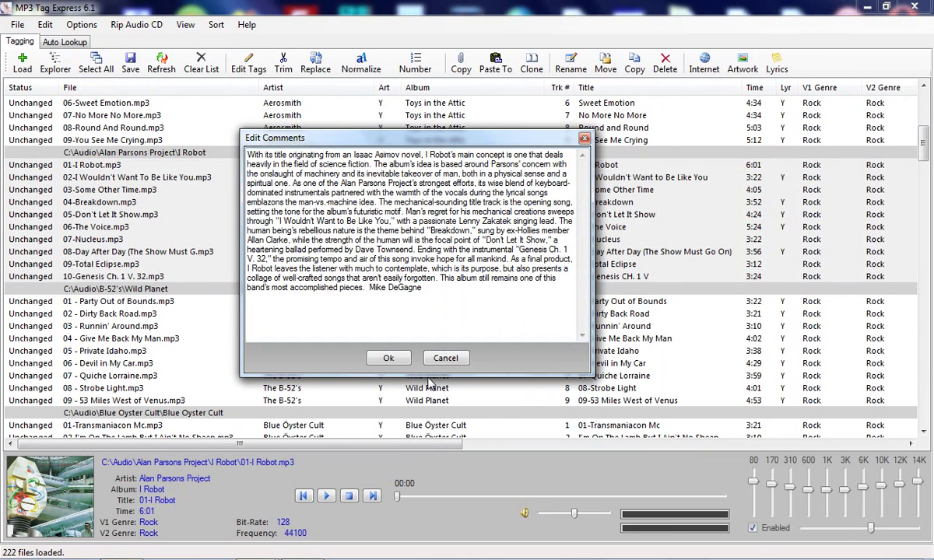
click(445, 357)
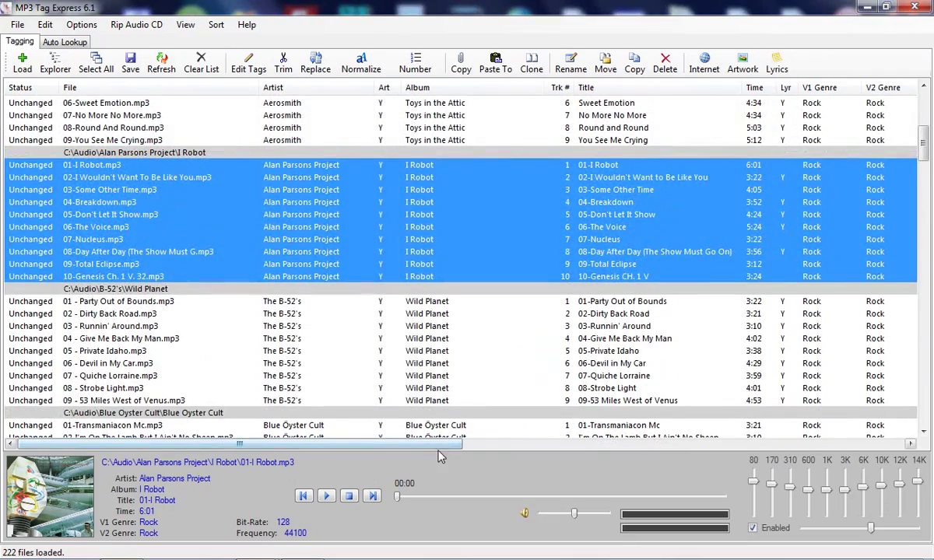
Step: Delete the comment of the B-52's track "01 - Party Out of Bounds.mp3" and save the file
drag(447, 442, 632, 443)
click(833, 444)
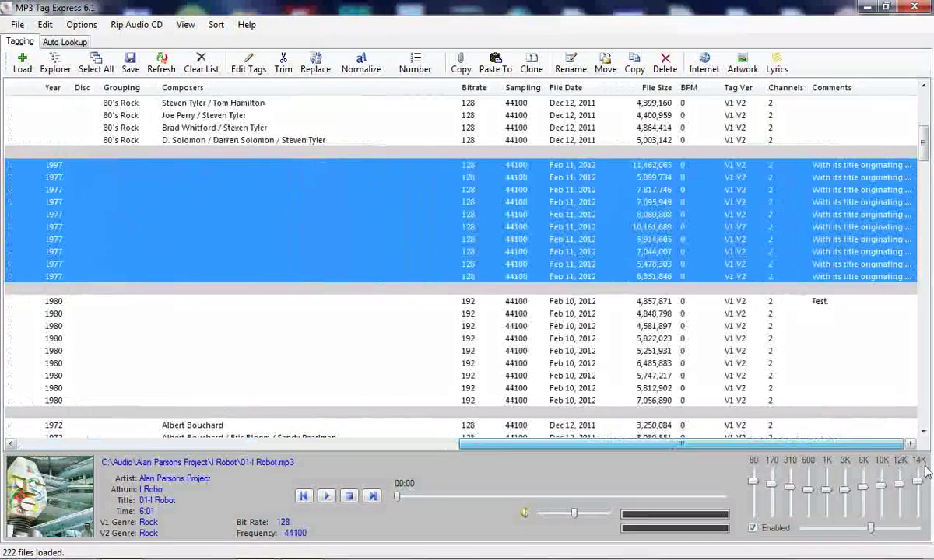
click(840, 302)
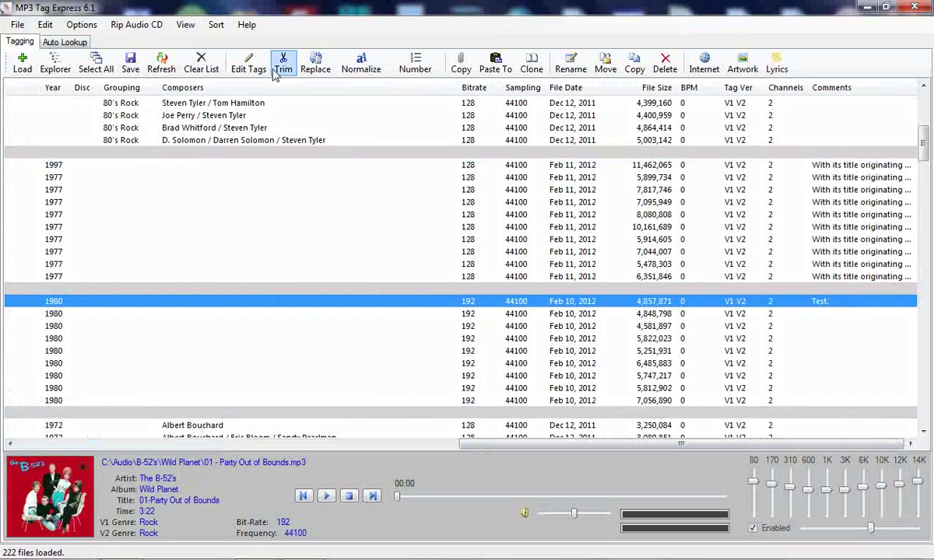
click(249, 62)
click(265, 198)
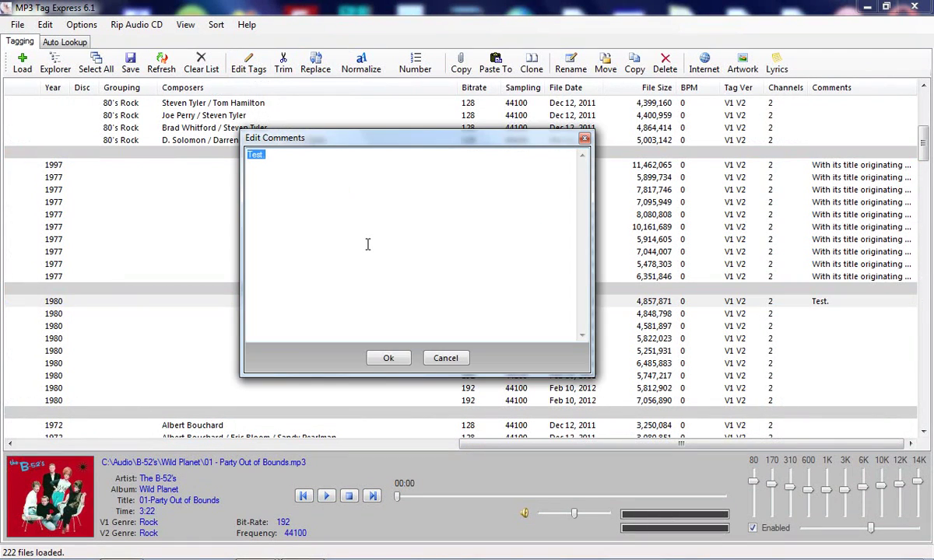
key(Delete)
key(Return)
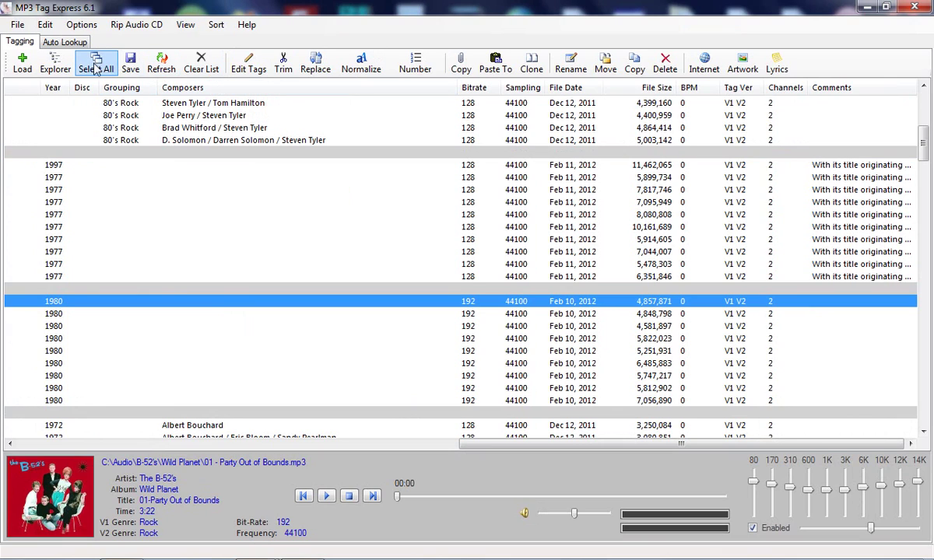
click(133, 66)
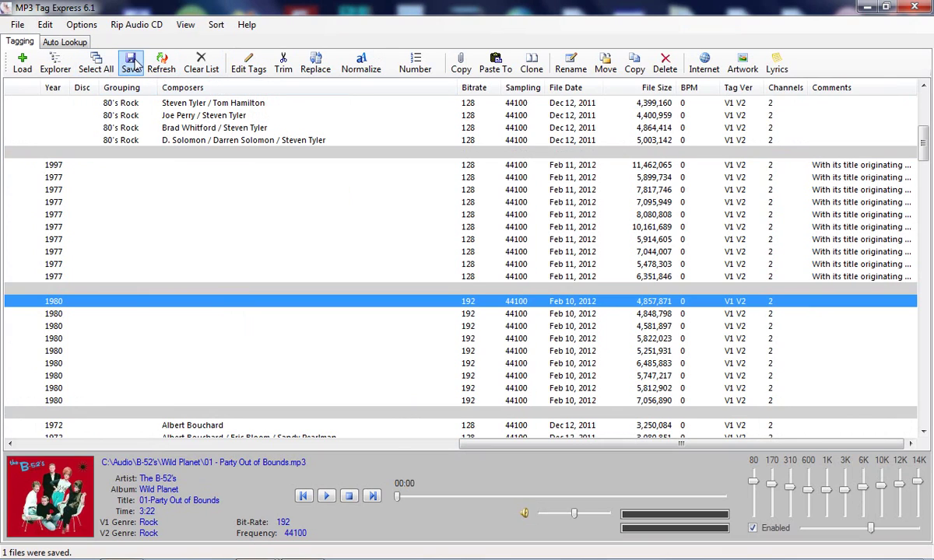
Step: Insert the text "Favorite - " after the track number in the titles of the eight tracks of the Aerosmith album
click(265, 68)
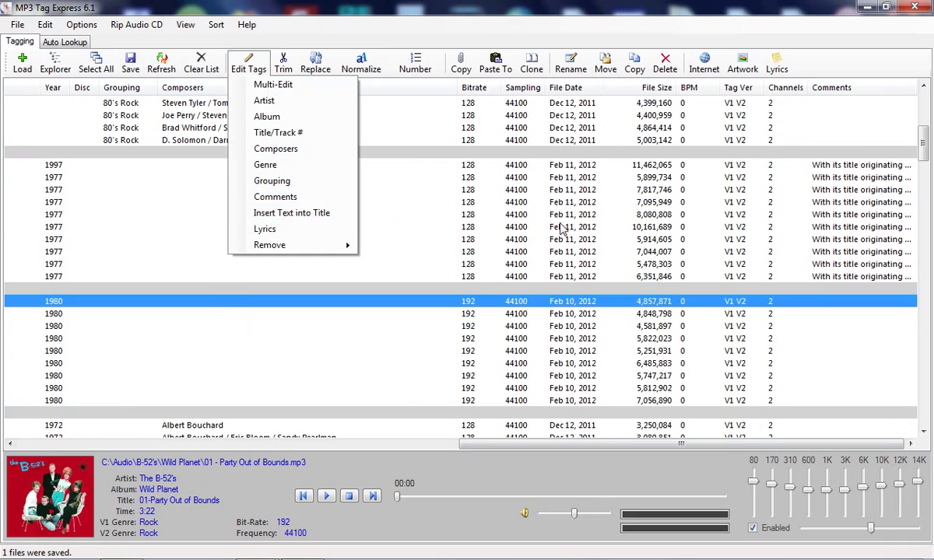
click(568, 179)
scroll(568, 186, up, 8)
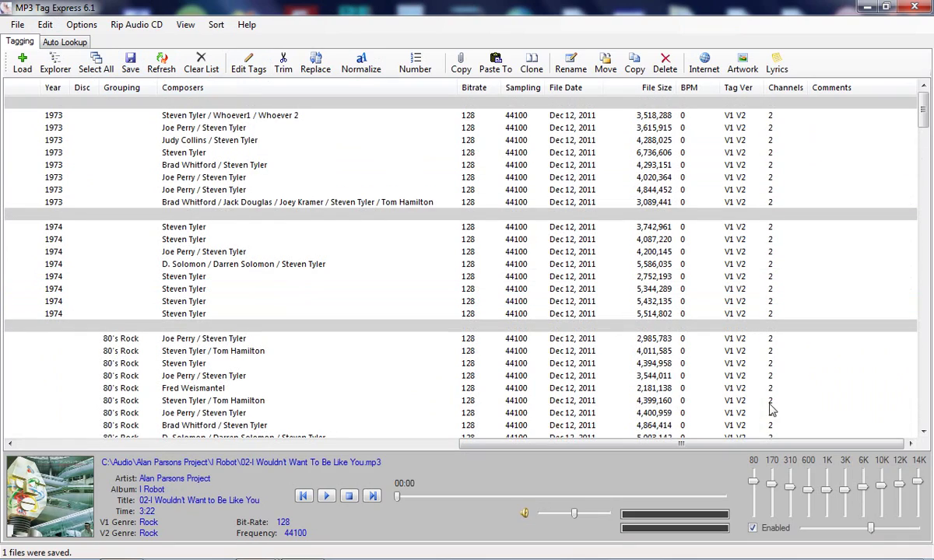
drag(703, 450, 259, 448)
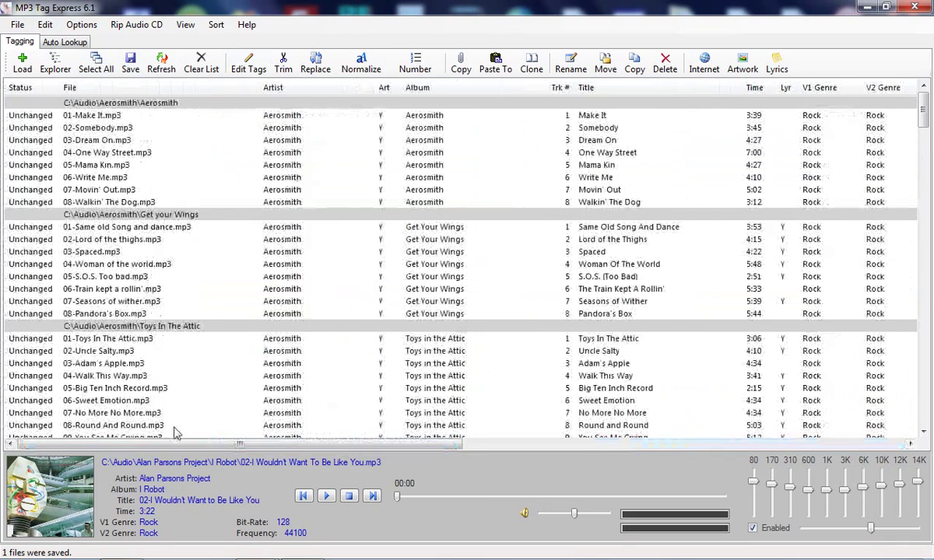
click(244, 115)
shift+click(247, 202)
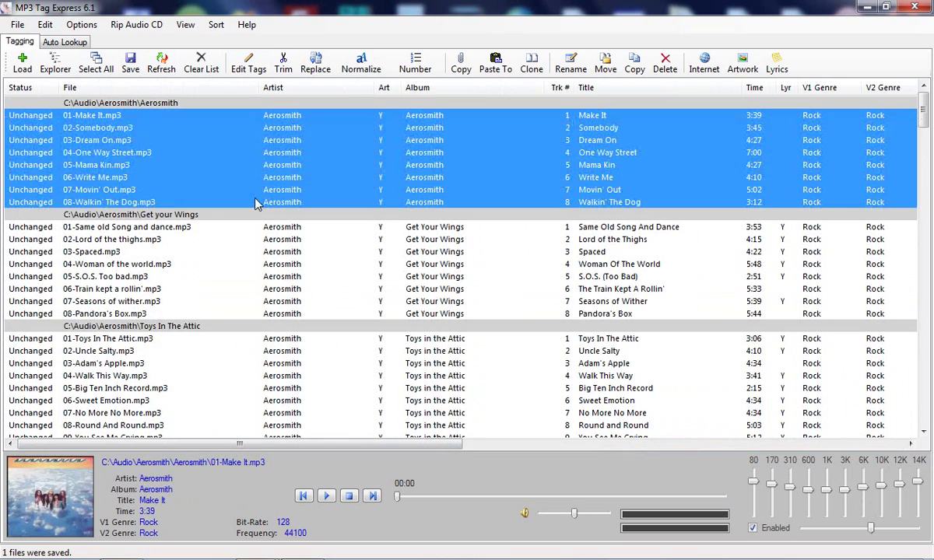
click(250, 66)
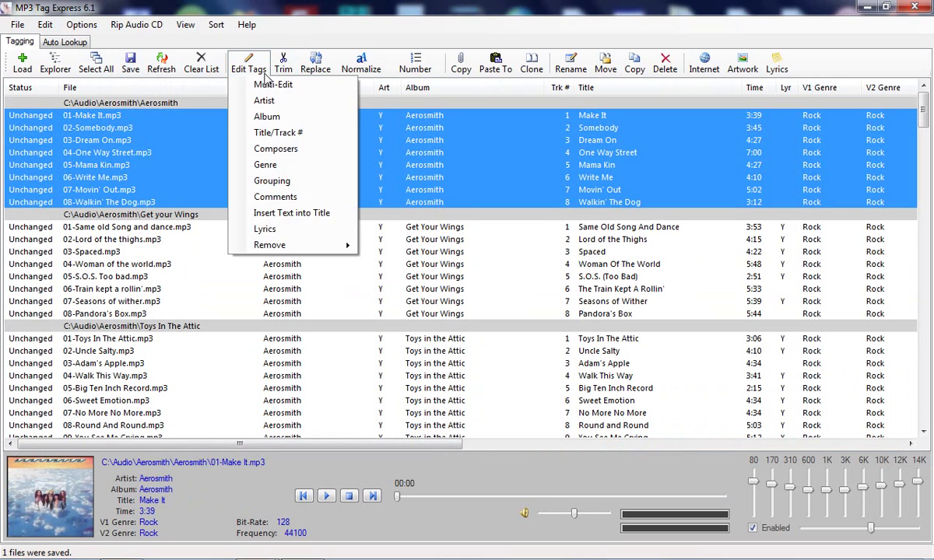
click(269, 213)
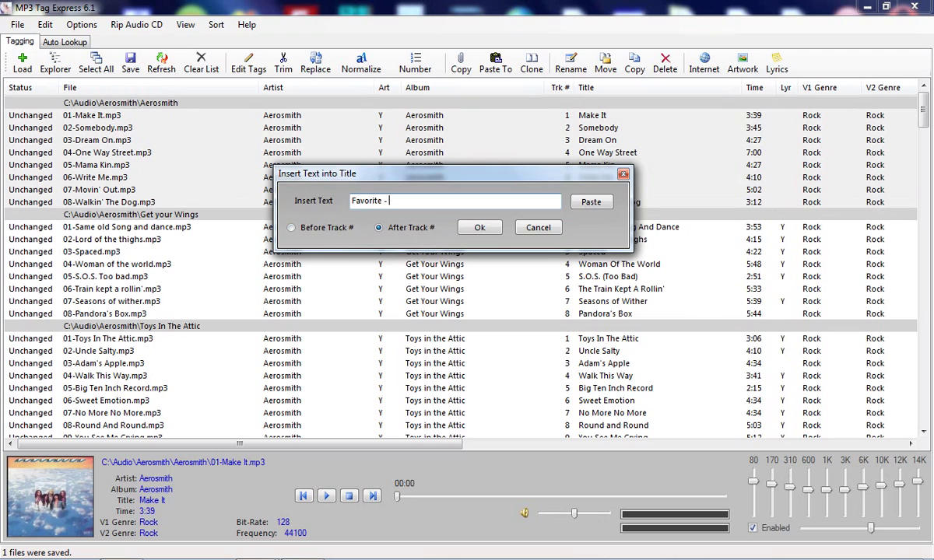
key(Return)
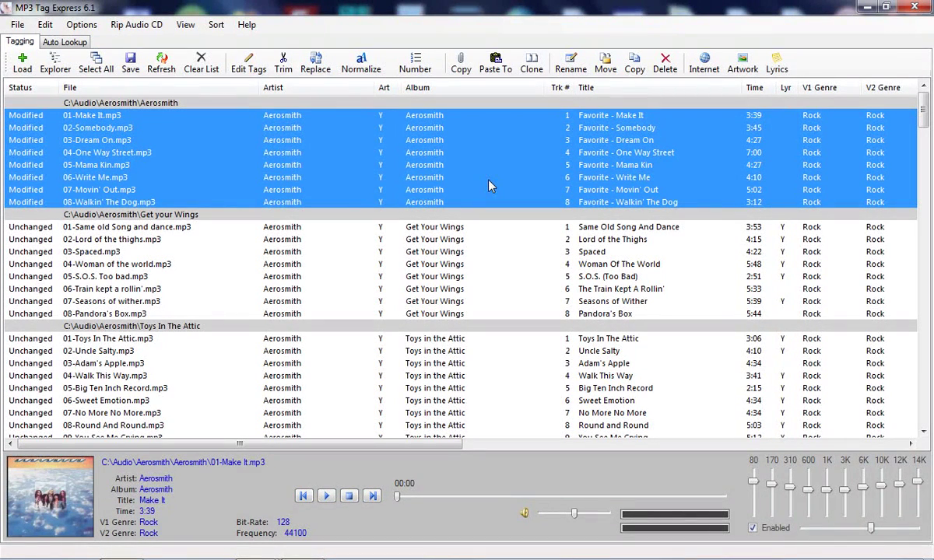
click(45, 26)
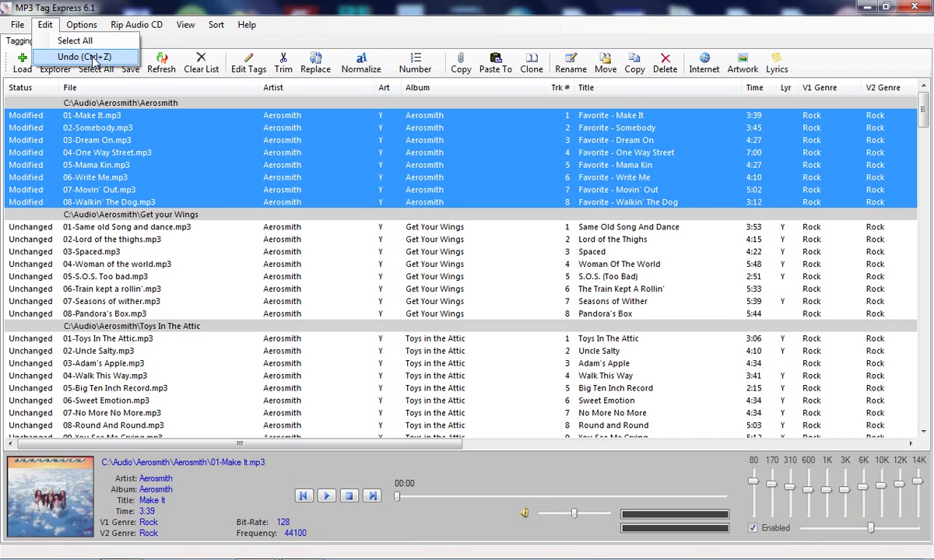
click(261, 9)
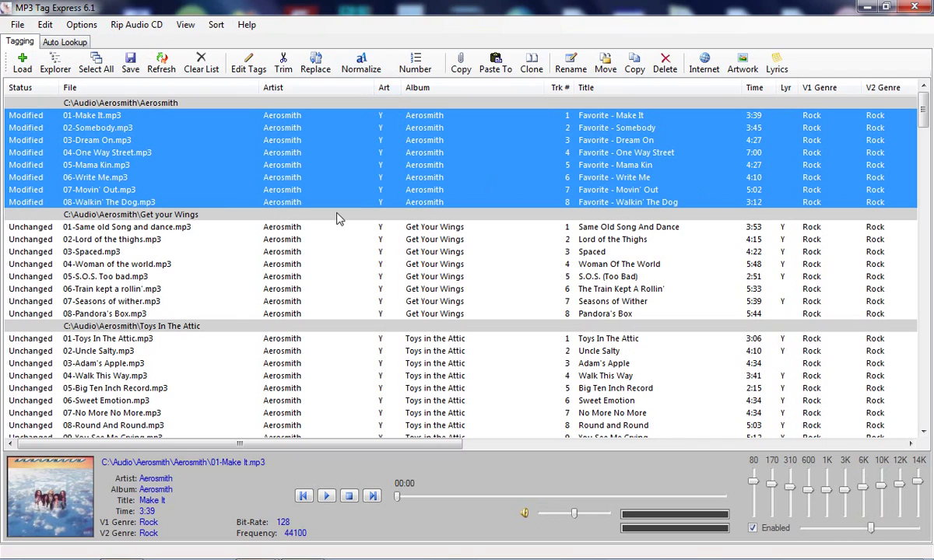
Step: Undo the insertion of "Favorite - " in the titles of the eight tracks of the Aerosmith album
key(ctrl+z)
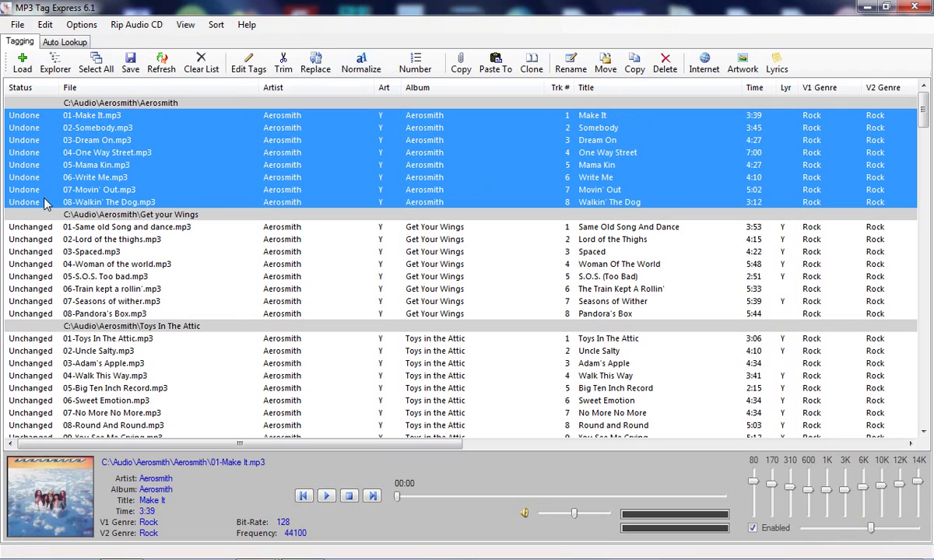
click(260, 65)
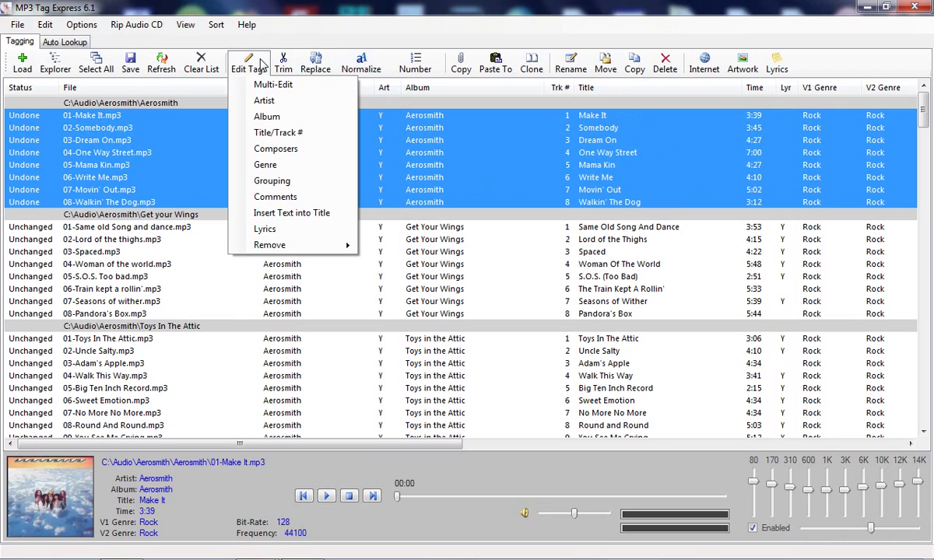
click(261, 65)
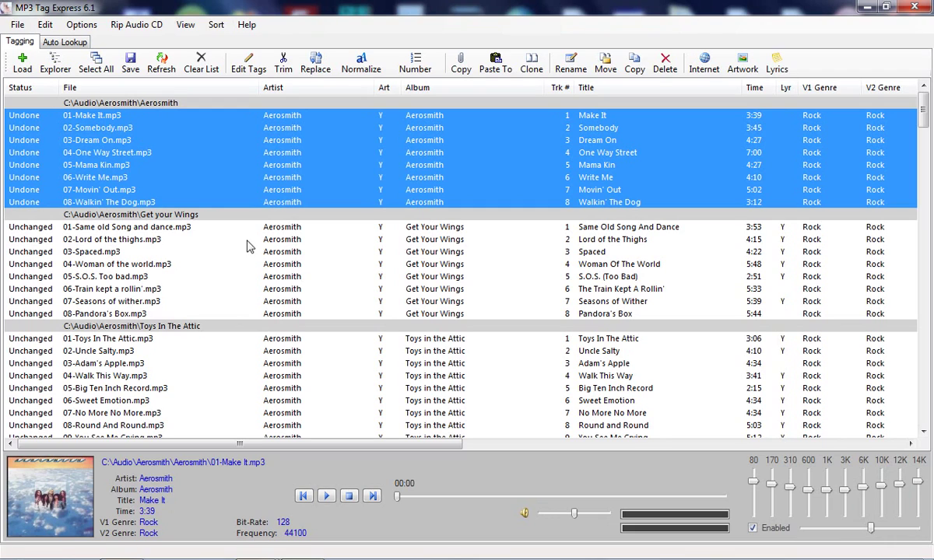
Step: Look up the lyrics of Aerosmith's "Make It" online in the lyrics editor
click(254, 67)
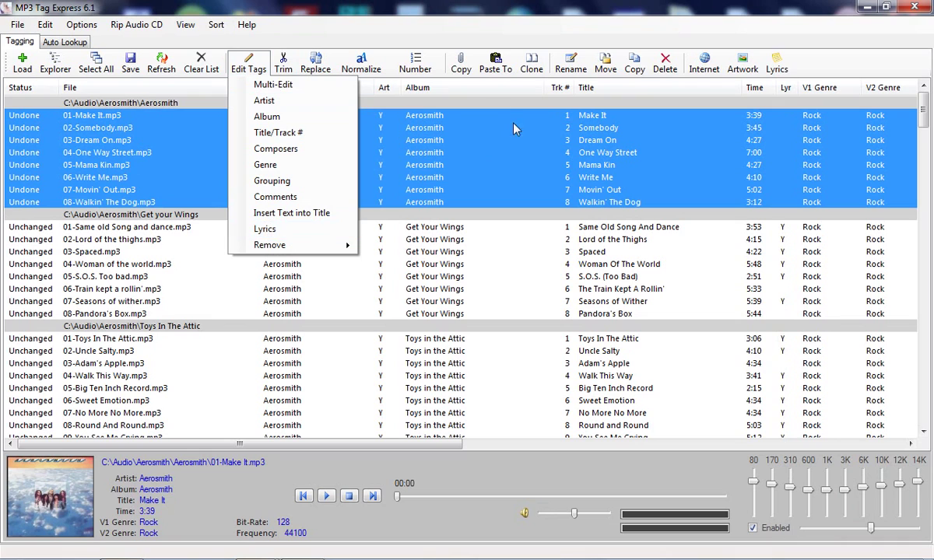
click(483, 115)
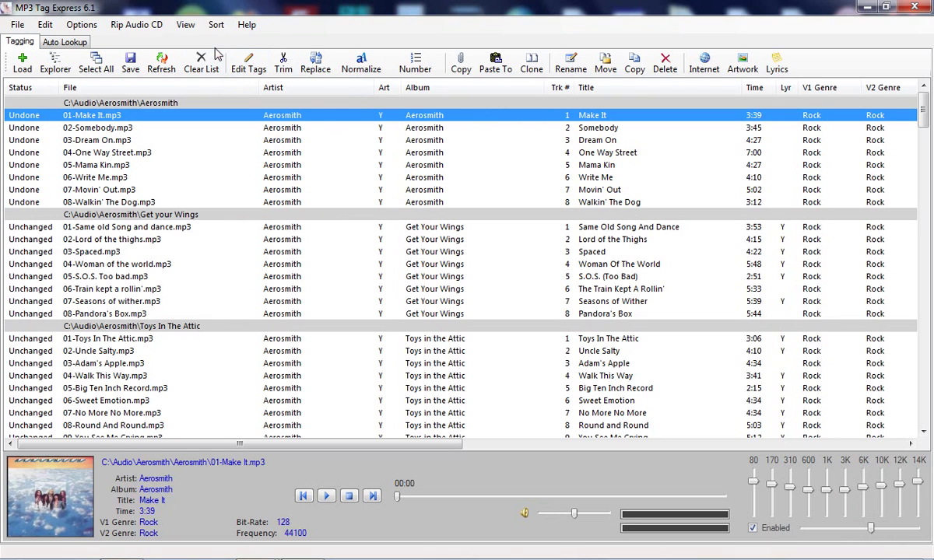
click(243, 64)
click(343, 229)
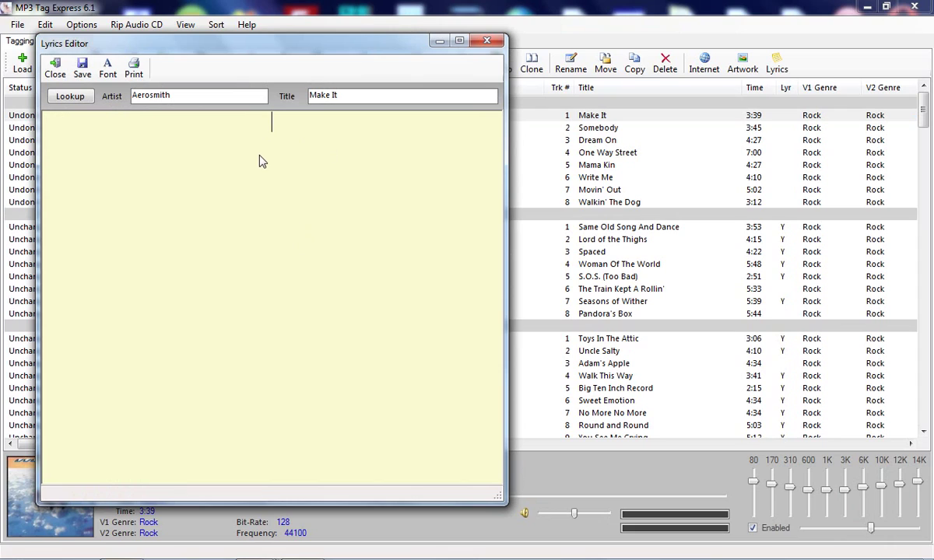
click(82, 100)
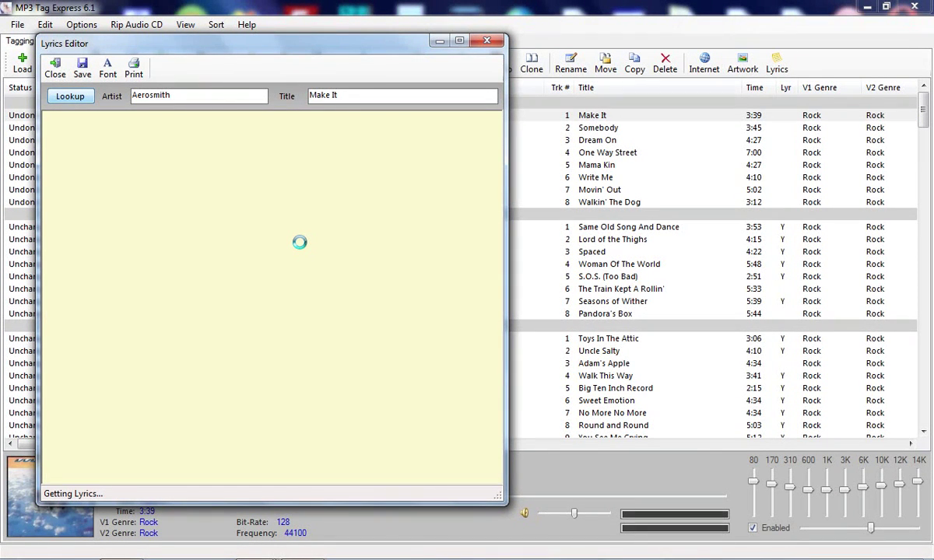
Step: Change the lyrics font to Segoe UI, Regular, size 12, and save the lyrics to the track "Make It"
click(108, 70)
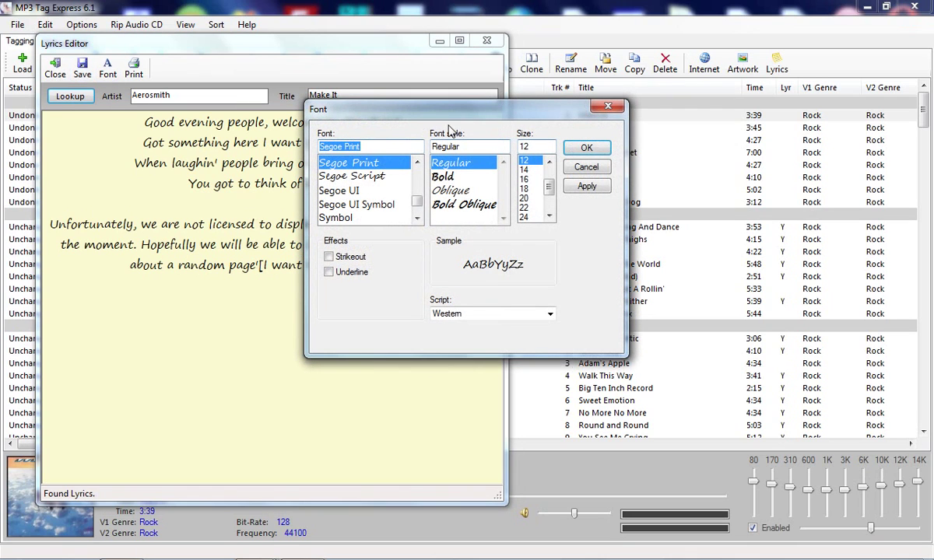
click(352, 193)
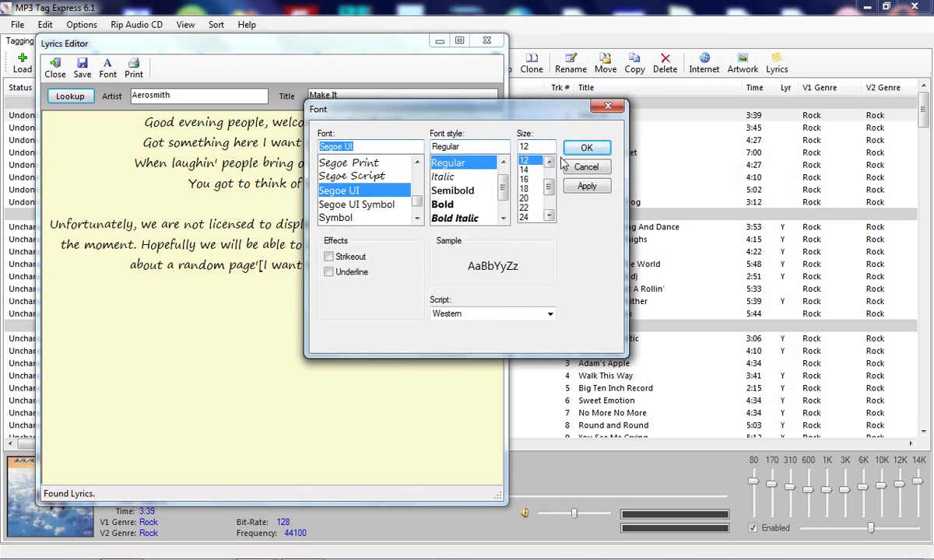
click(588, 186)
click(586, 148)
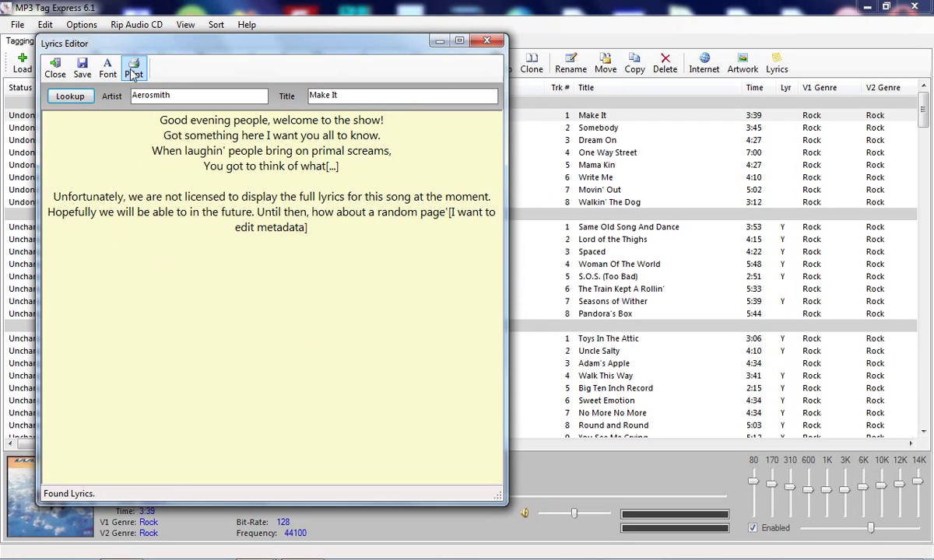
click(81, 71)
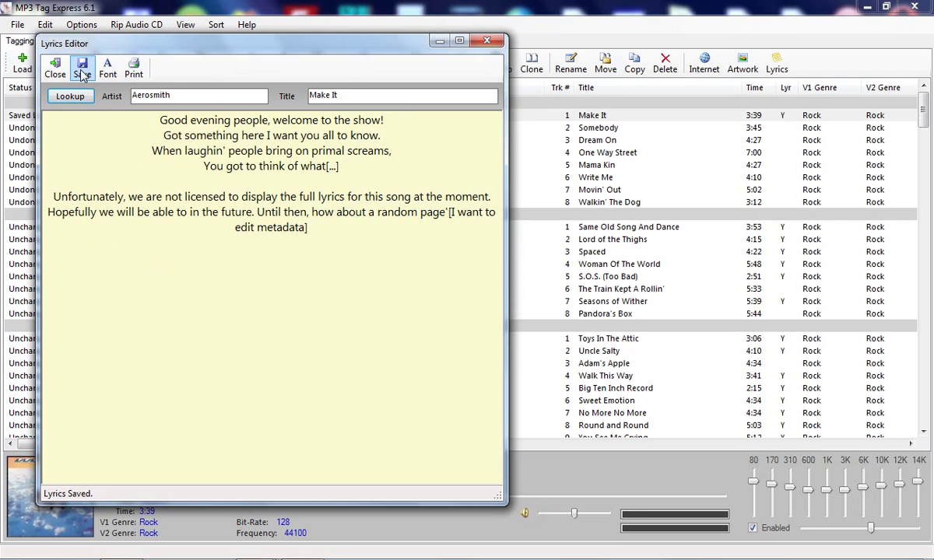
click(485, 42)
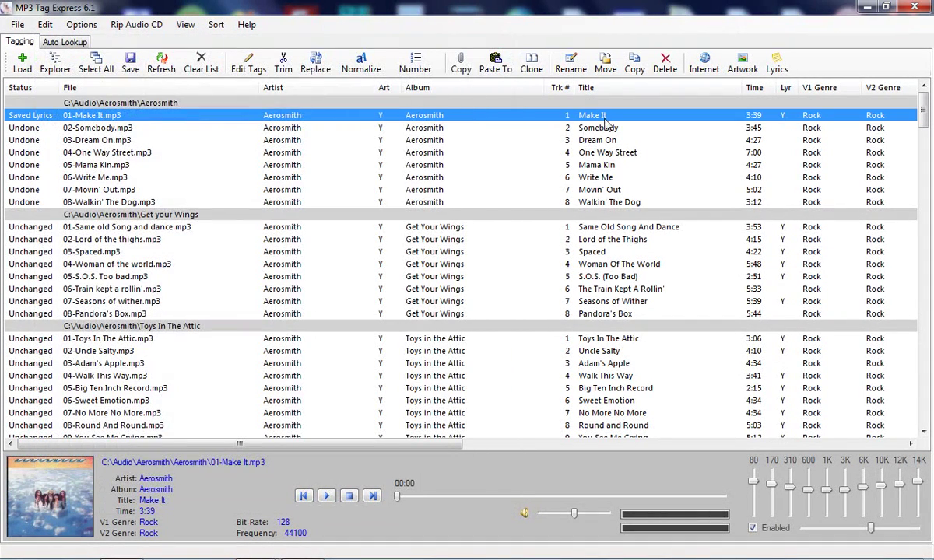
Step: Batch-look up the lyrics for tracks 2 to 8 of the Aerosmith album, "Somebody" through "Walkin' The Dog"
click(572, 127)
shift+click(605, 204)
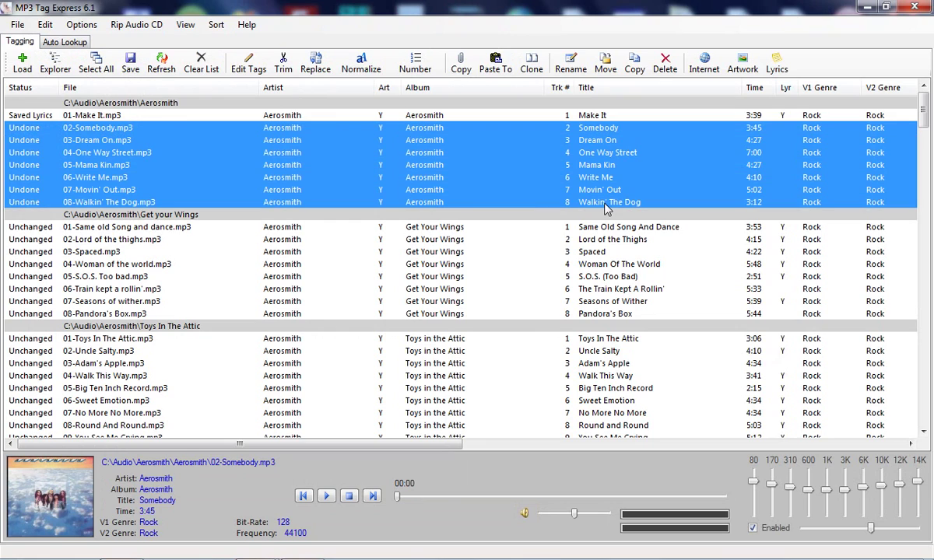
click(704, 66)
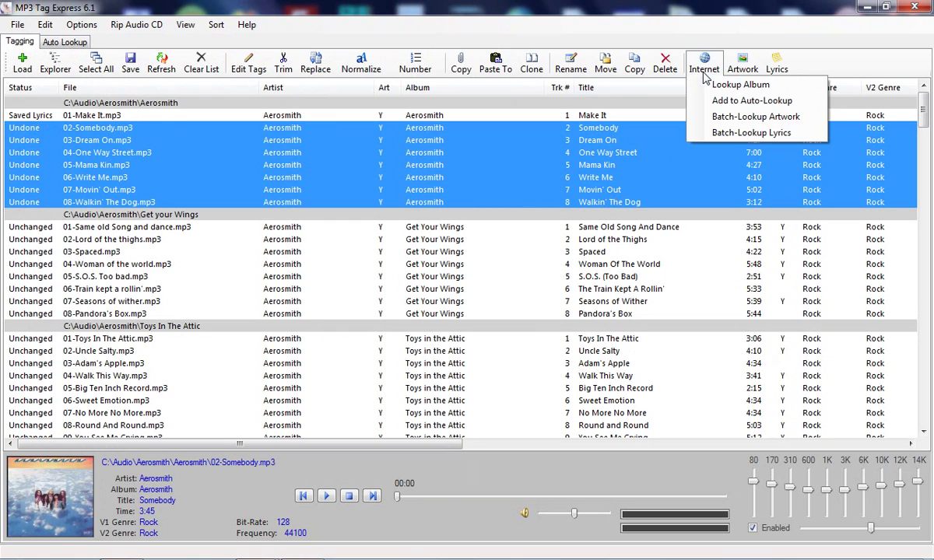
click(729, 133)
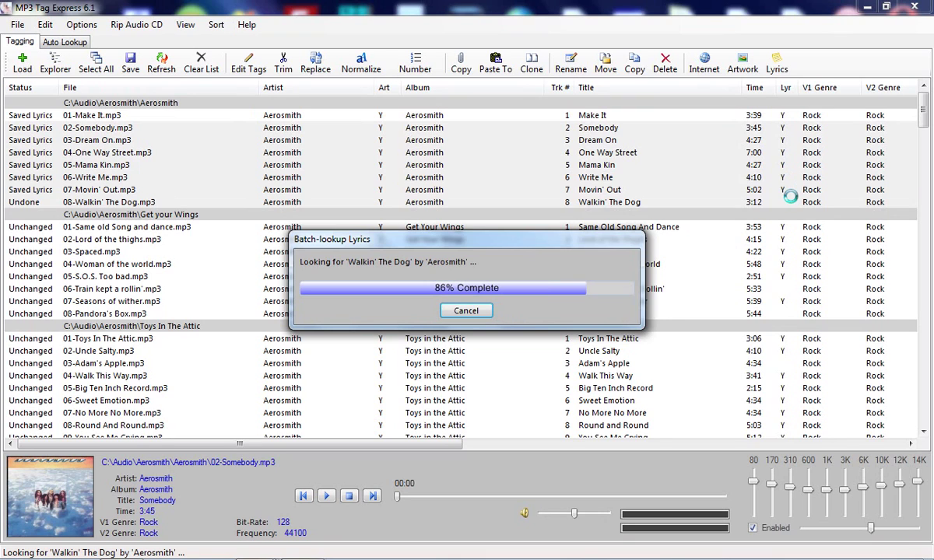
Step: Examine the lyrics track by track in the lyrics editor, from "Make It" through "Big Ten Inch Record" on Toys in the Attic
click(740, 131)
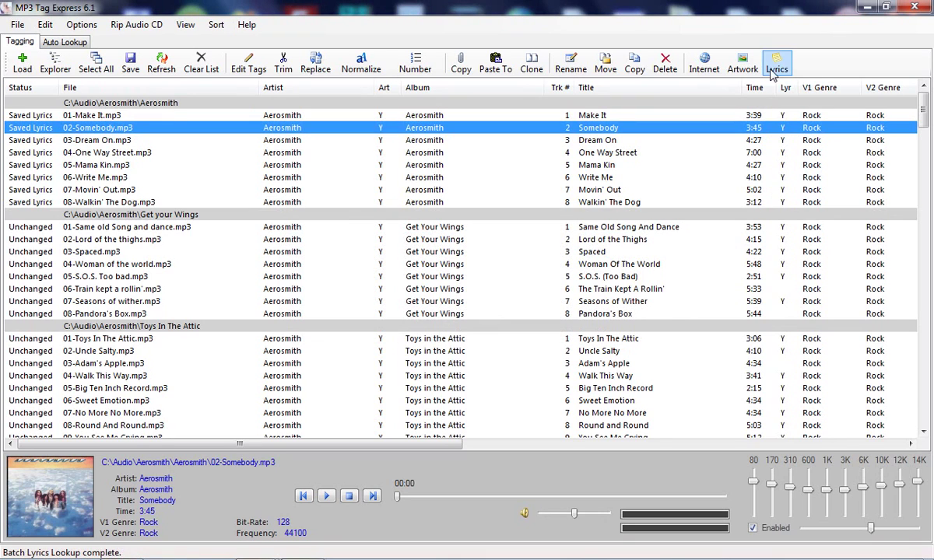
key(Up)
click(772, 70)
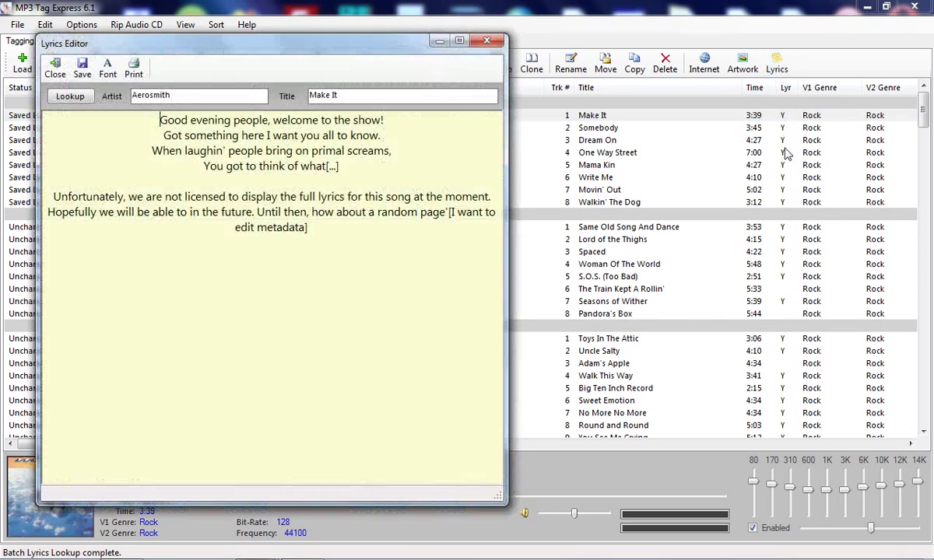
click(735, 128)
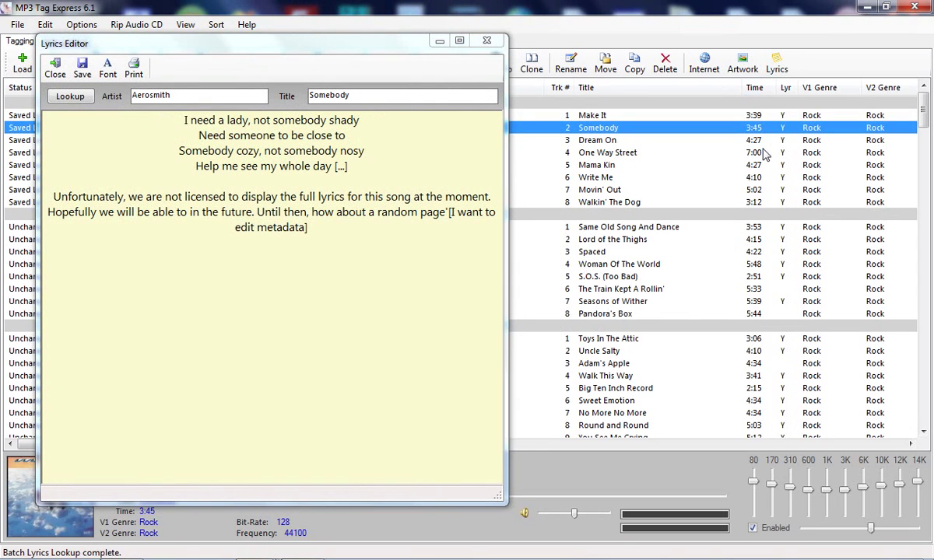
key(Down)
key(Down)
key(Down)
key(Down)
key(Down)
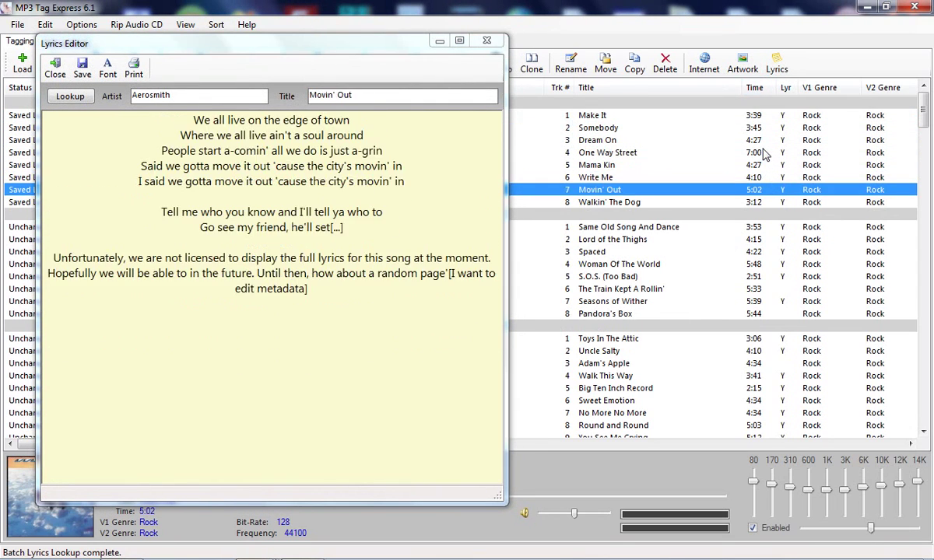
key(Down)
key(Down)
key(Down)
key(Down)
key(Down)
key(Down)
key(Down)
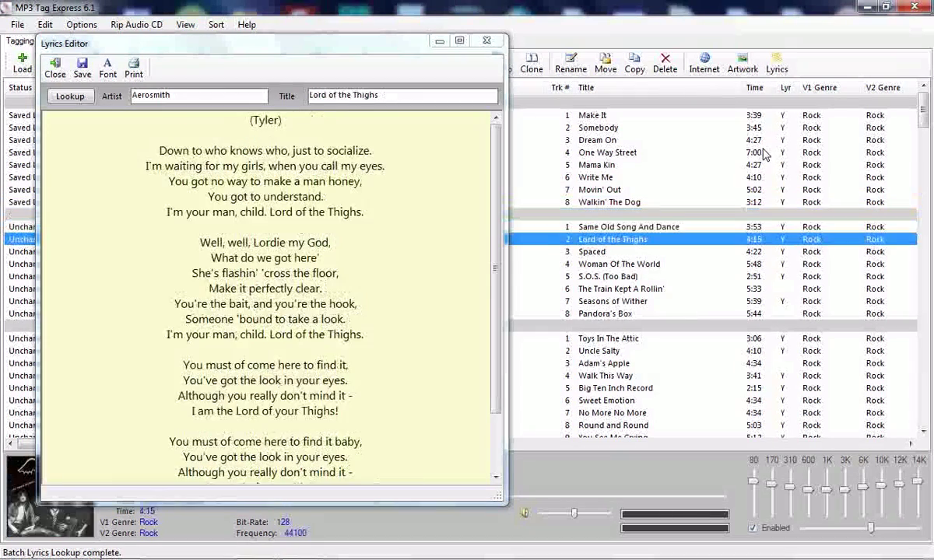
key(Down)
key(Down)
key(Down)
key(Down)
key(Down)
key(Down)
key(Down)
key(Down)
key(Down)
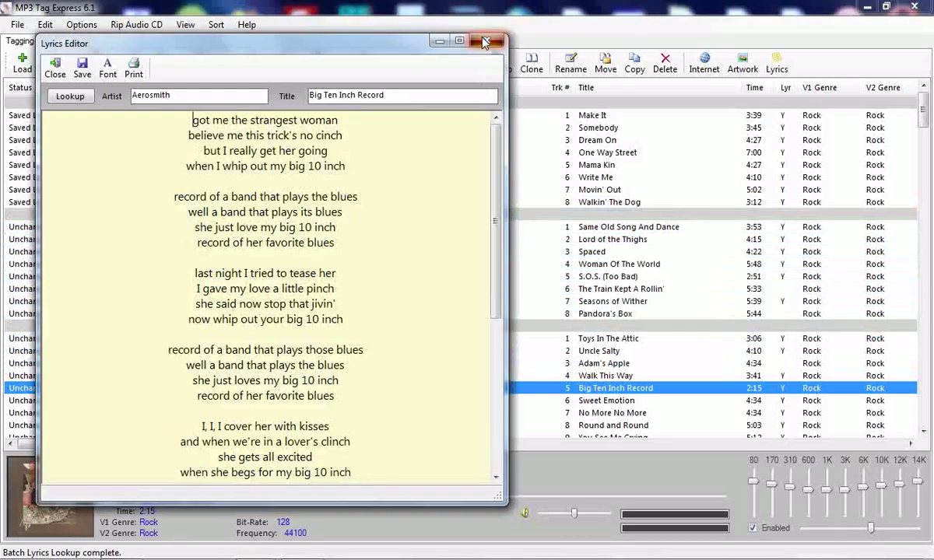
click(486, 40)
click(249, 63)
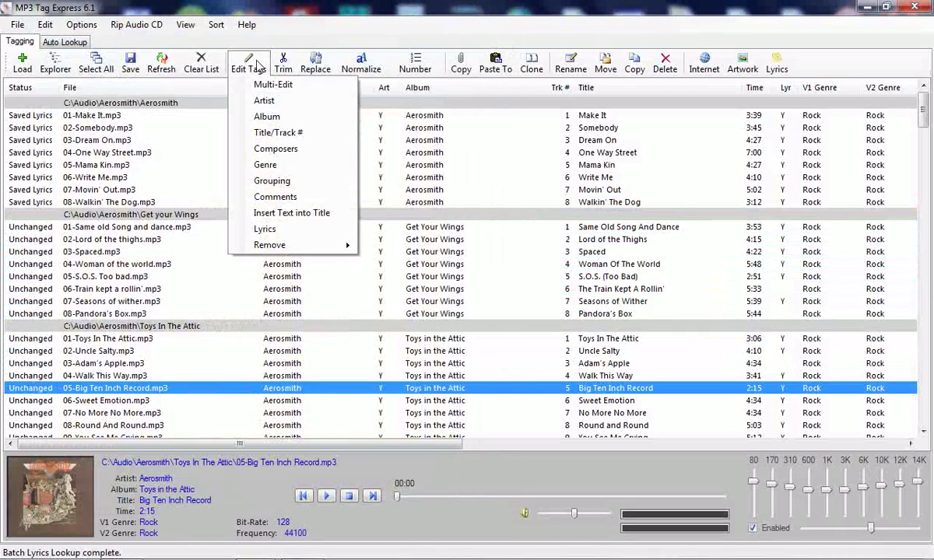
click(257, 66)
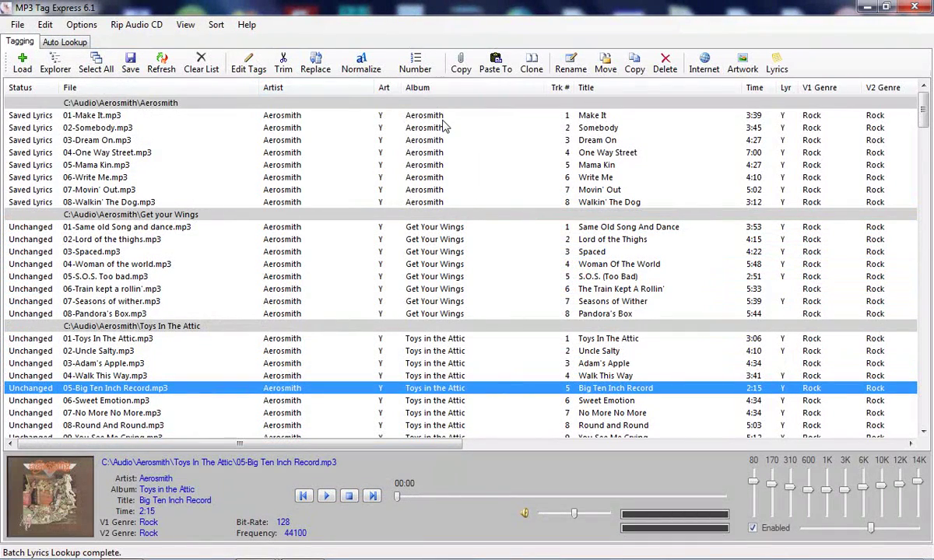
click(419, 117)
click(247, 64)
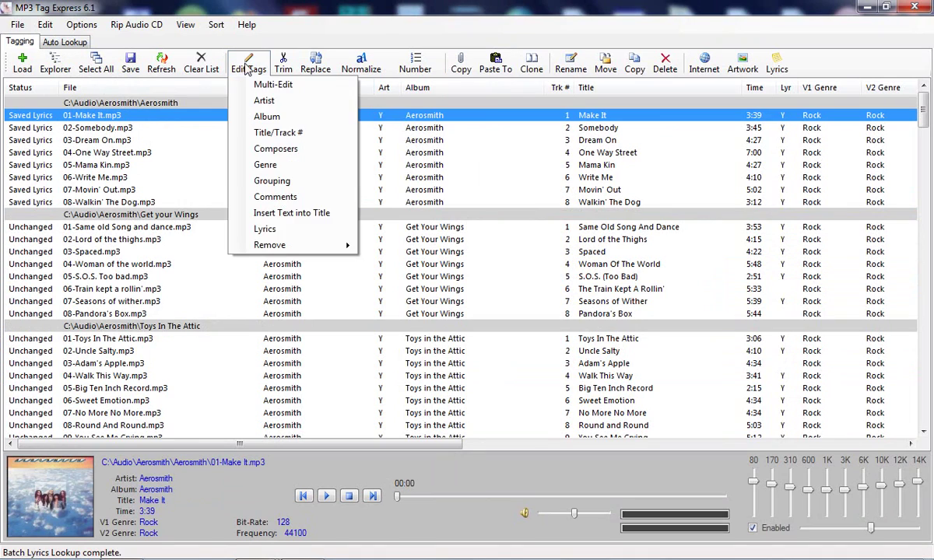
mouse_move(280, 249)
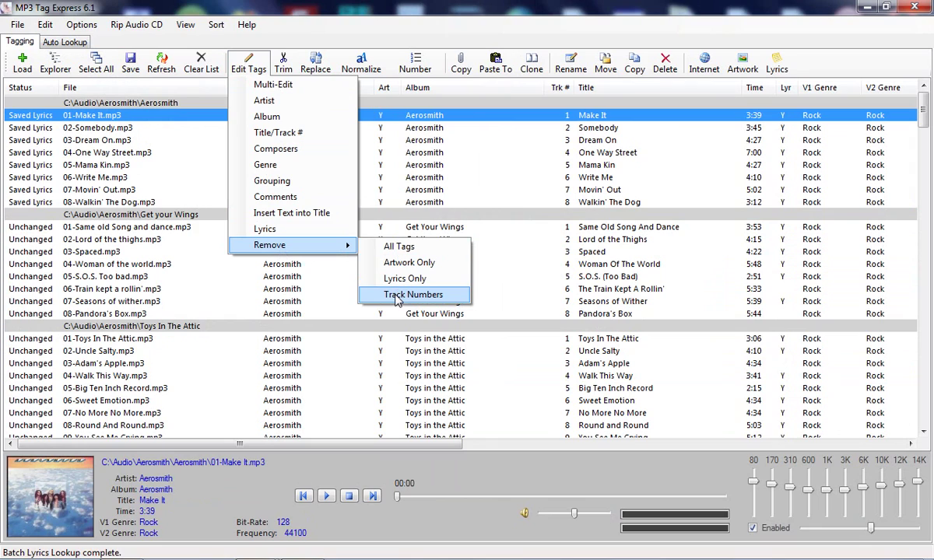
click(257, 69)
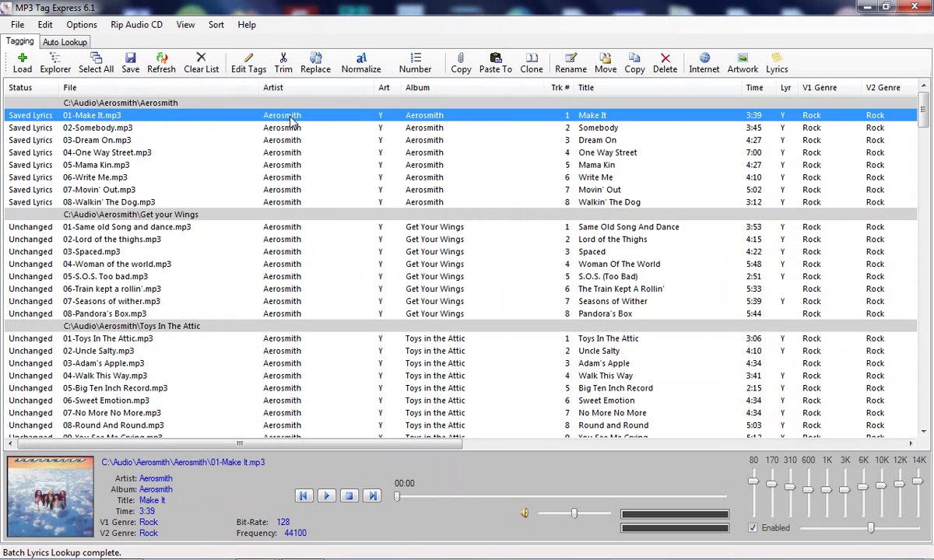